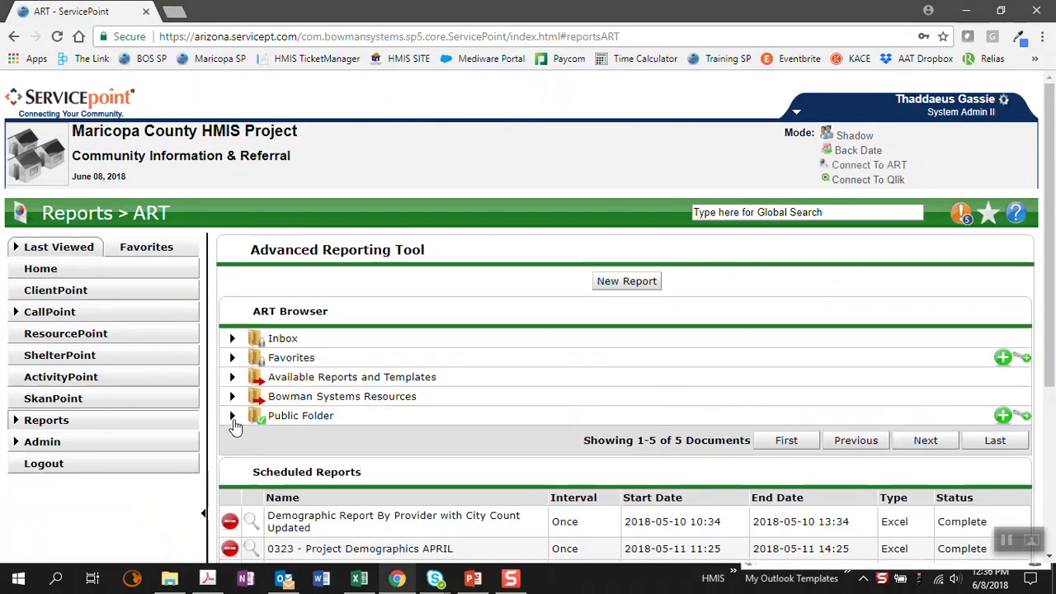
Step: Expand the Public Folder and its Common Agency Reports subfolder in the ART Browser
click(232, 416)
scroll(222, 376, down, 2)
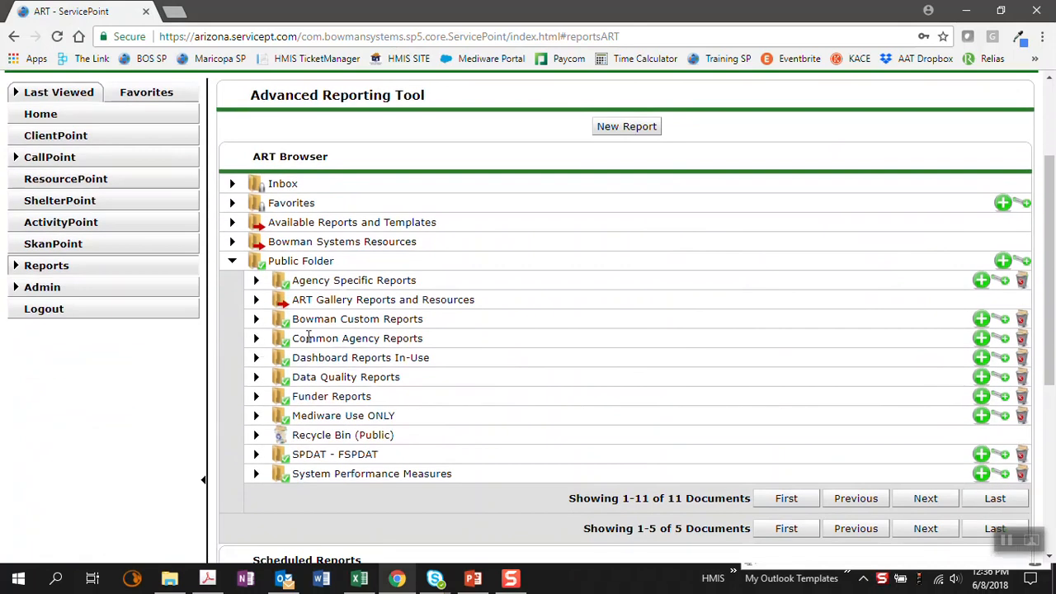
drag(423, 338, 264, 344)
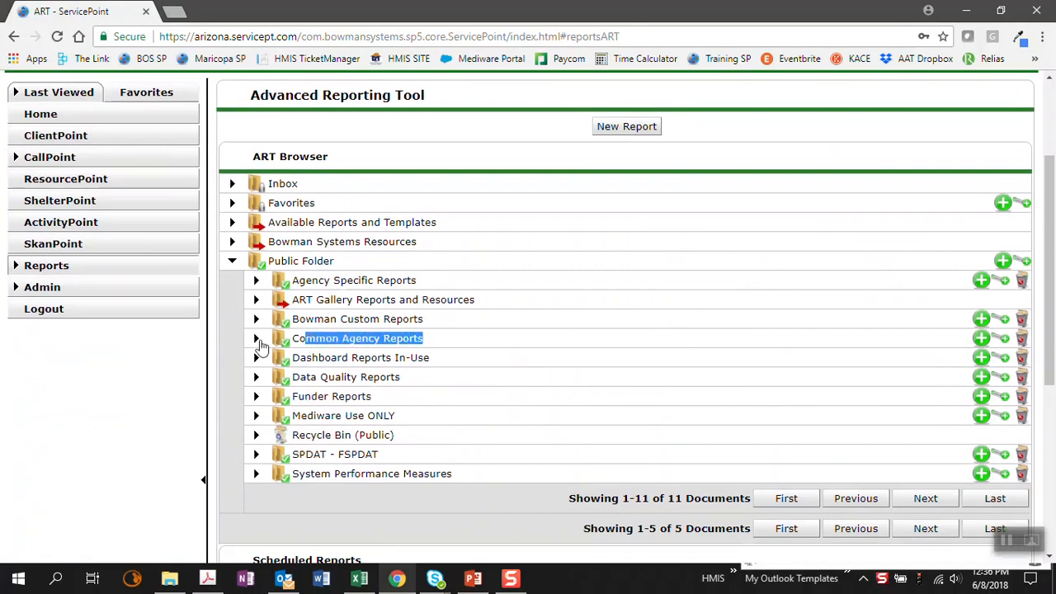
click(256, 339)
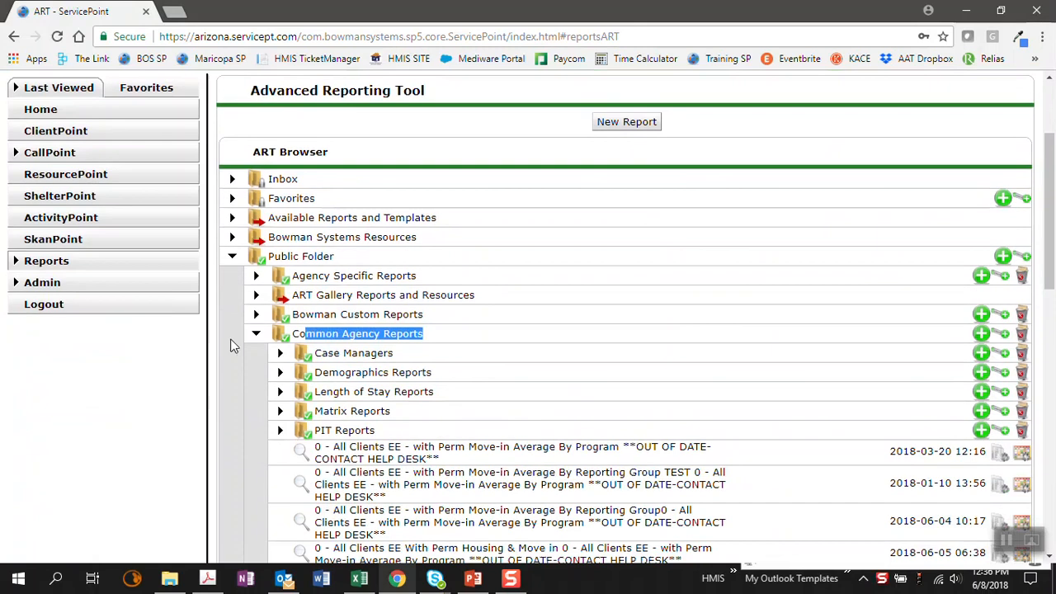
Step: Open the details of the "0550 - Exit Destination Outcomes - v4" report and start scheduling it
scroll(231, 345, down, 3)
scroll(231, 346, down, 2)
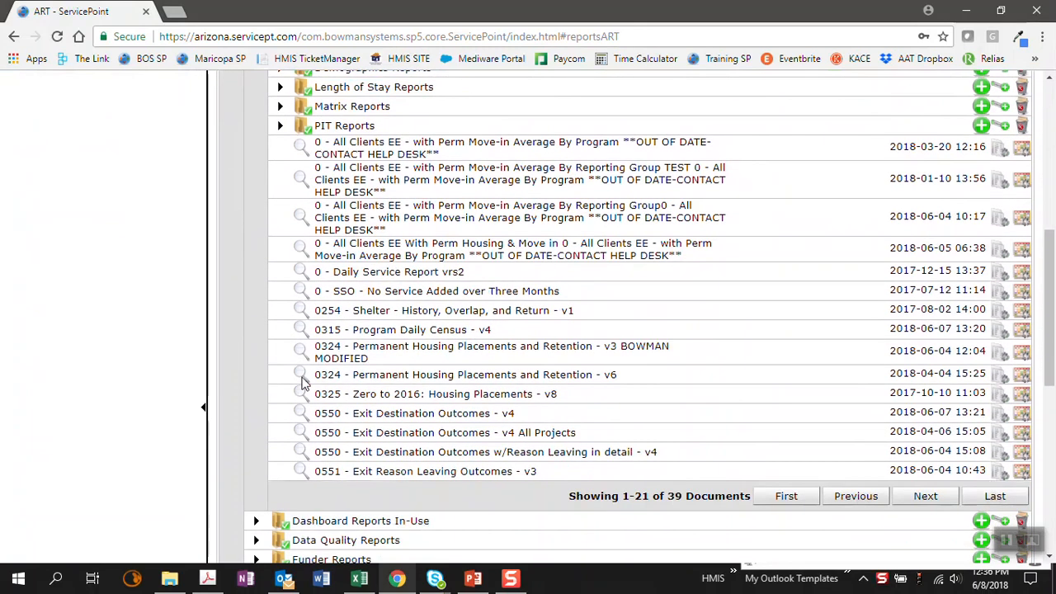
drag(652, 452, 314, 419)
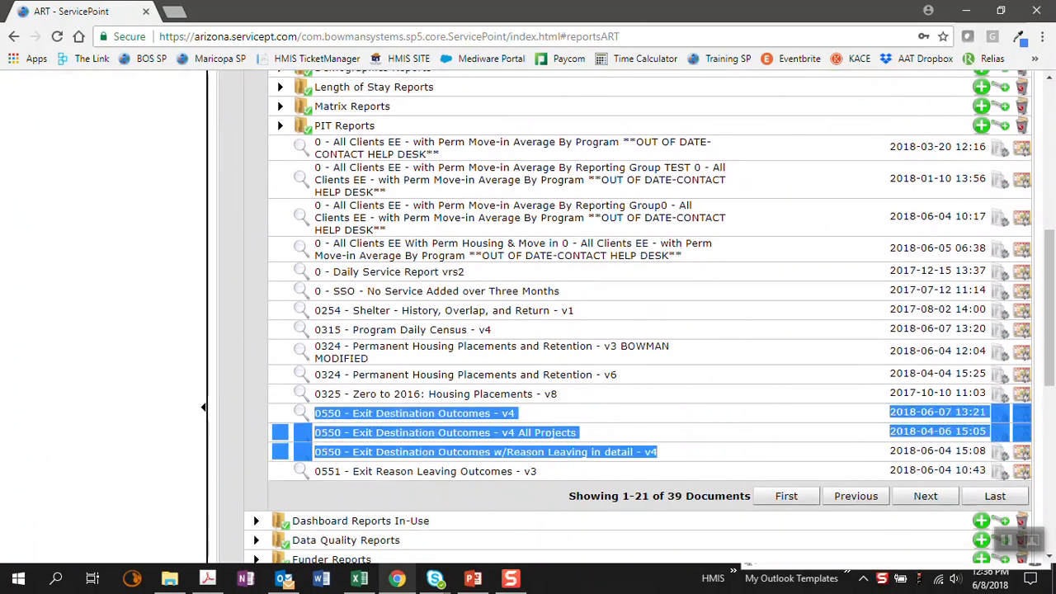
click(540, 419)
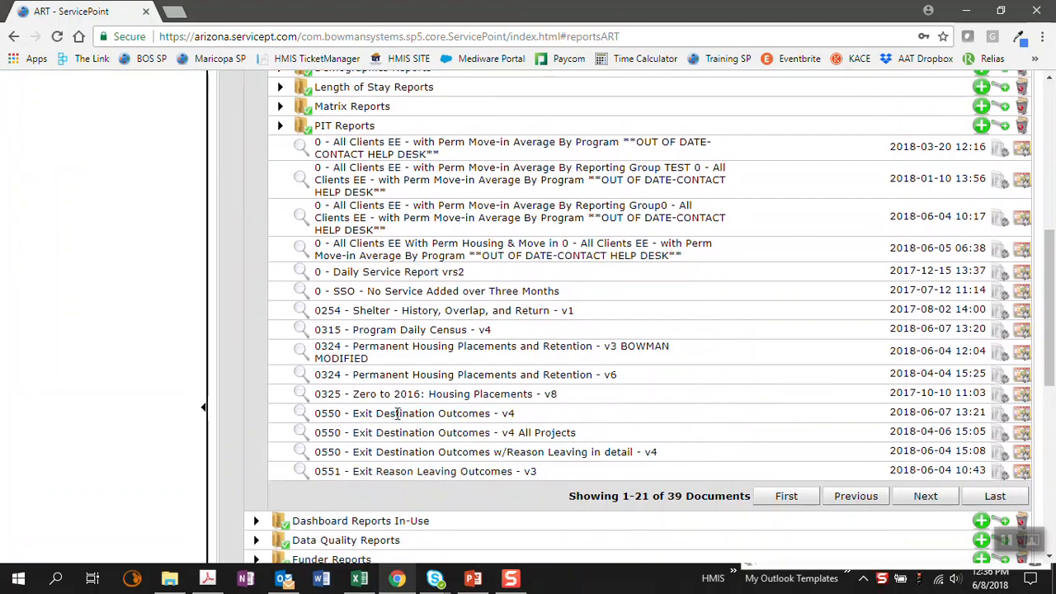
click(301, 413)
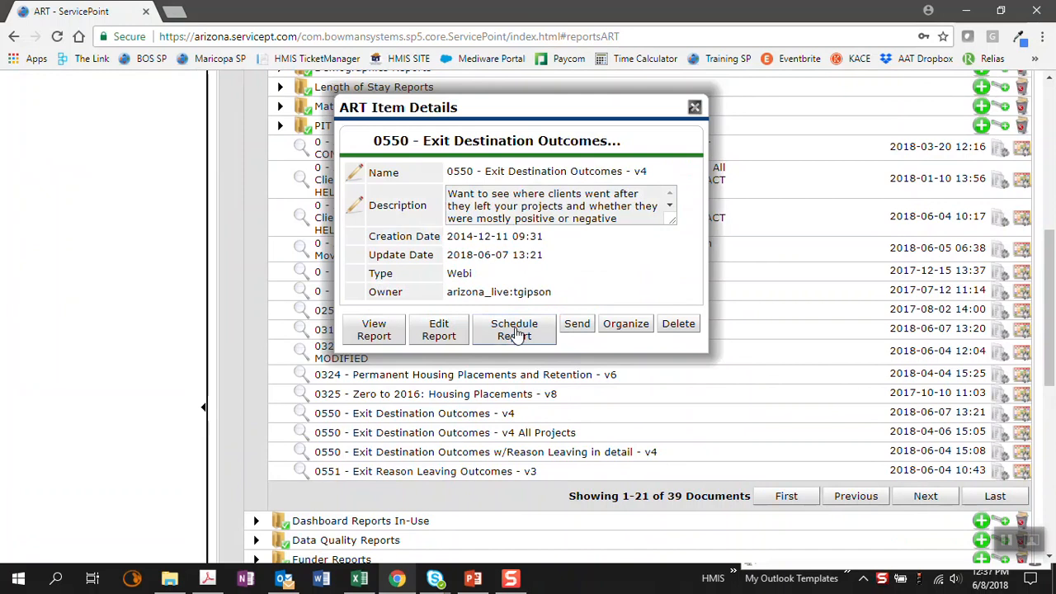
click(503, 326)
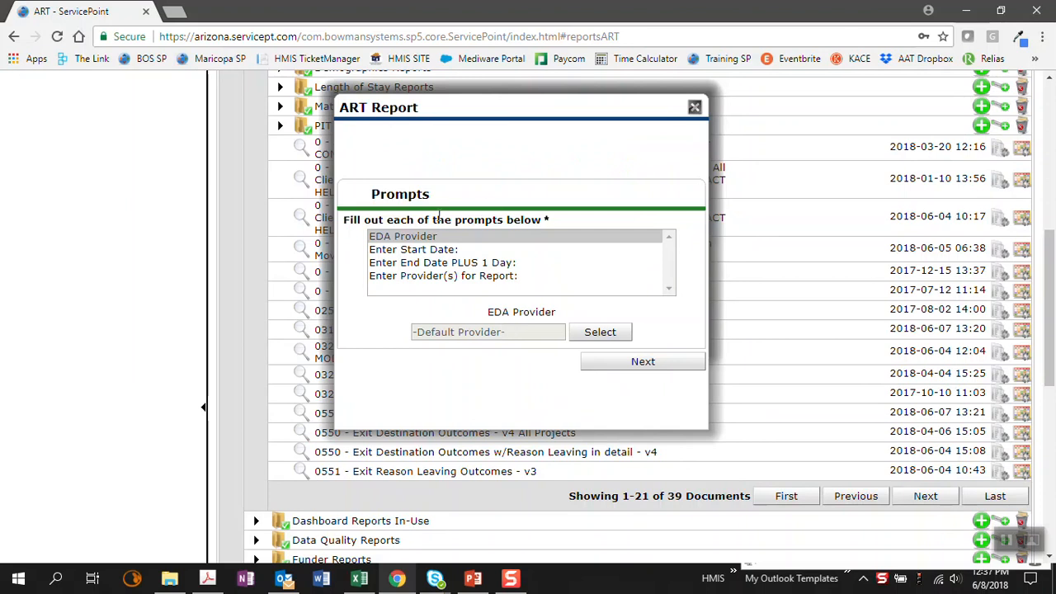
drag(490, 311, 545, 311)
click(513, 311)
drag(490, 342, 434, 346)
click(435, 344)
click(450, 278)
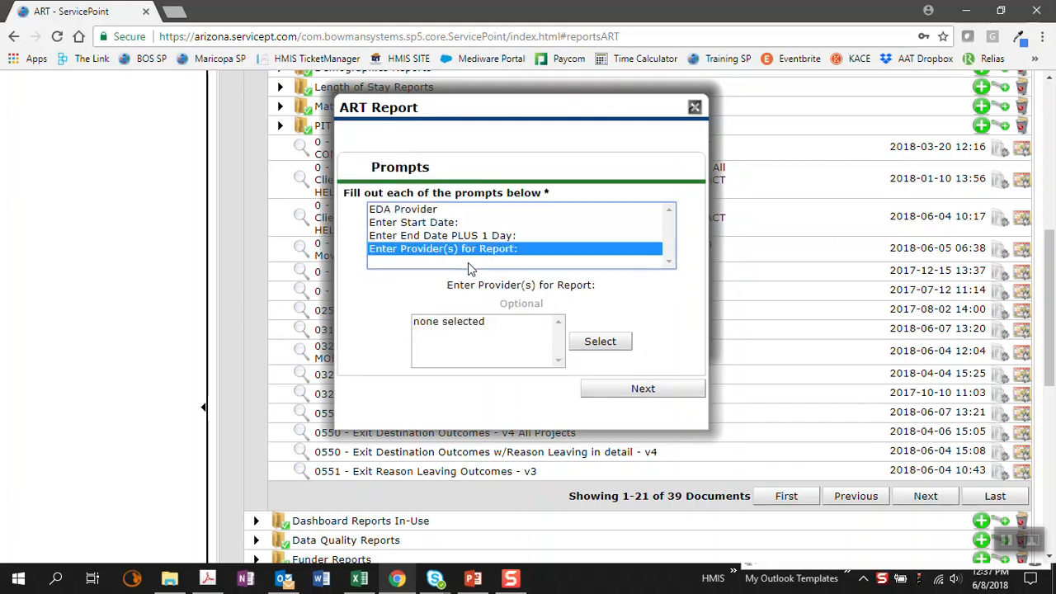
Step: Set the report's start date prompt to 01/01/2017
click(425, 224)
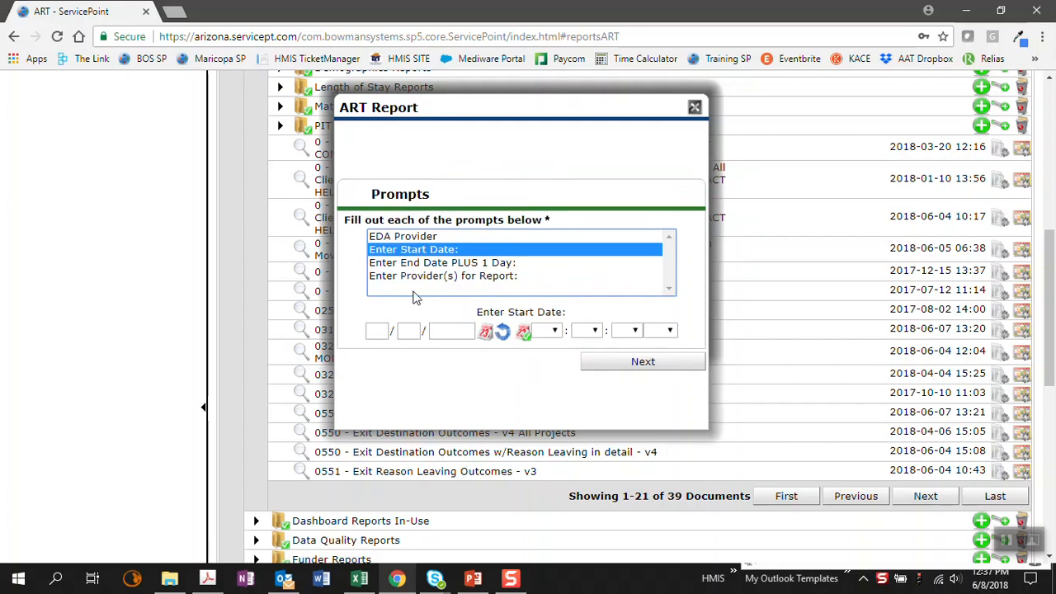
click(381, 330)
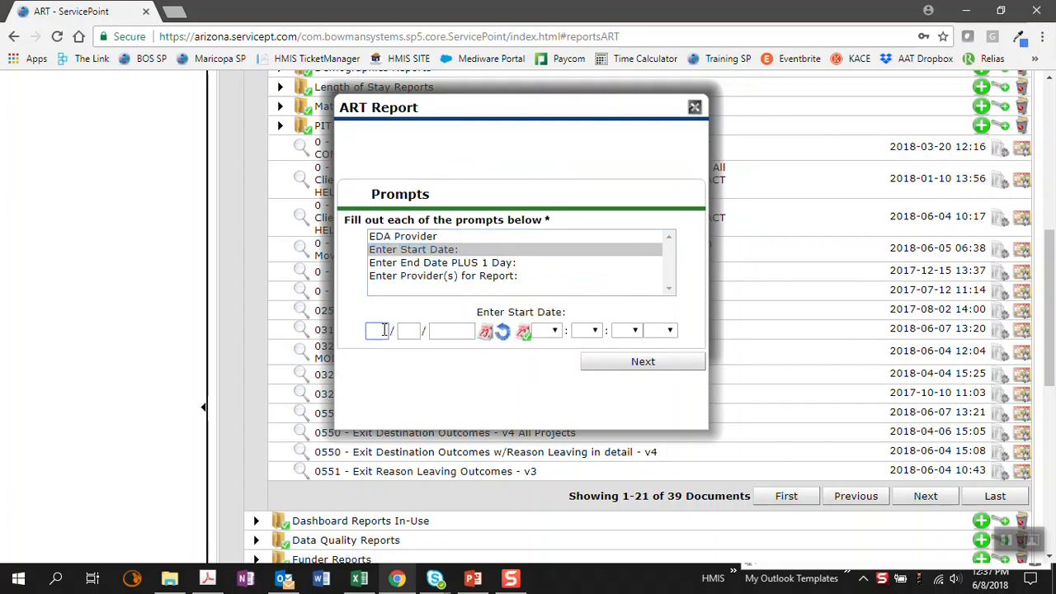
text(01/01/)
text(2017)
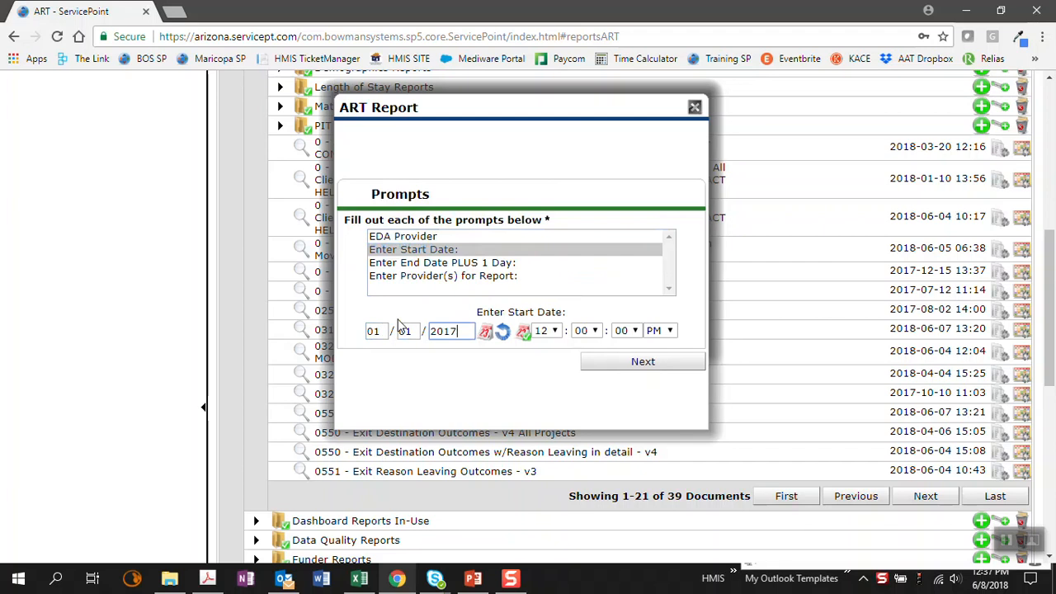
Step: Set the "Enter End Date PLUS 1 Day" prompt to 06/30/2018
click(416, 266)
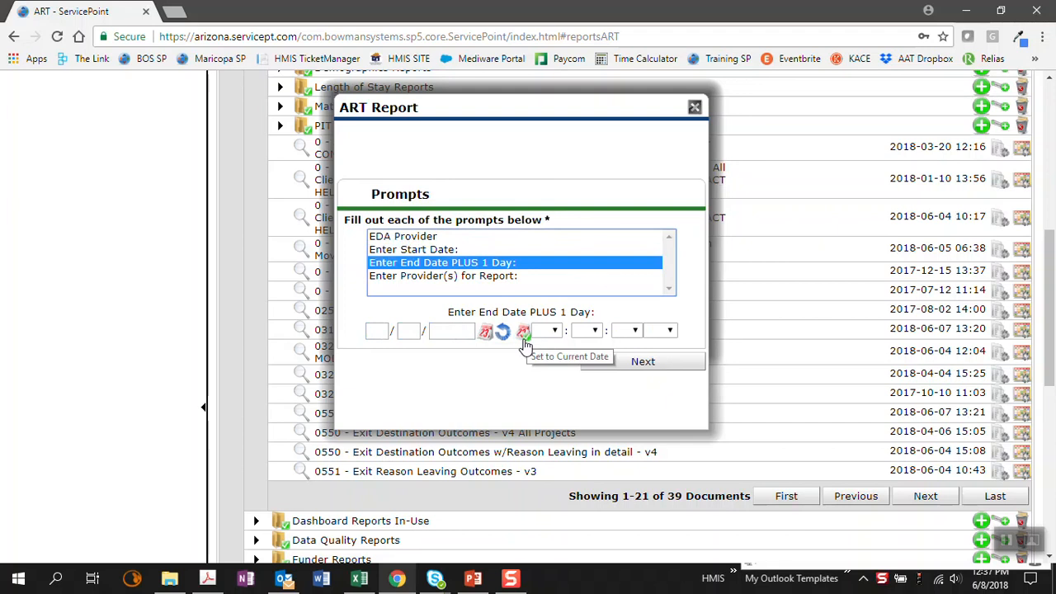
click(374, 330)
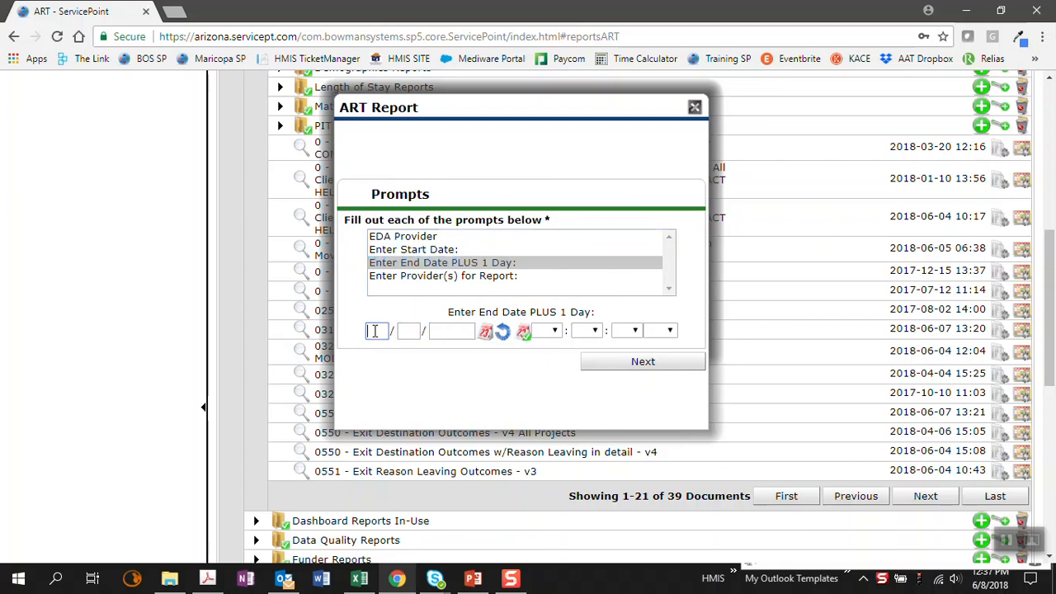
text(06/30/2018)
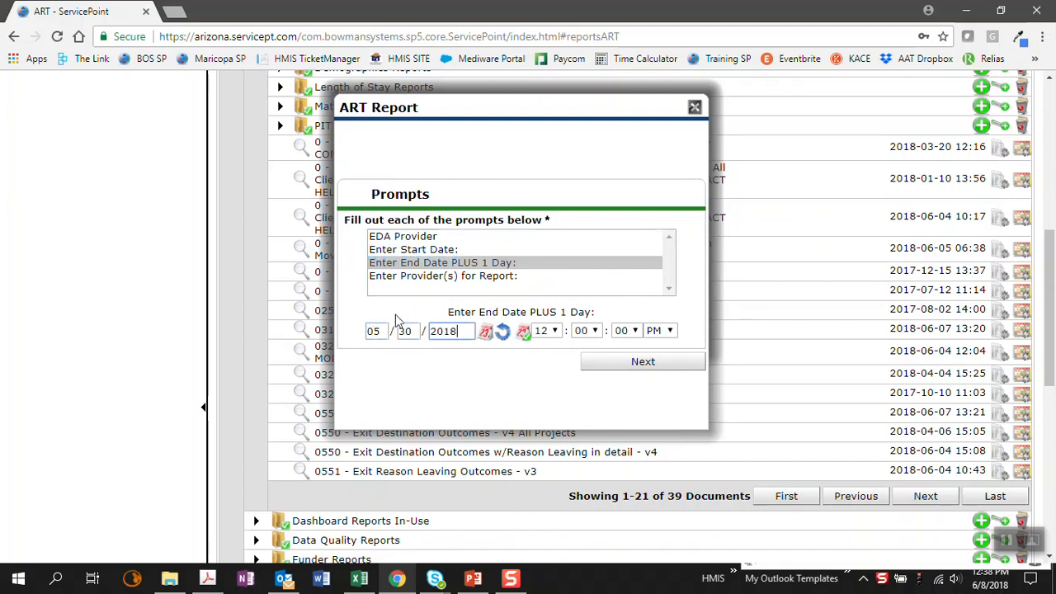
Step: Open the provider selection for the report and remove the "none selected" entry from the selected values
click(432, 280)
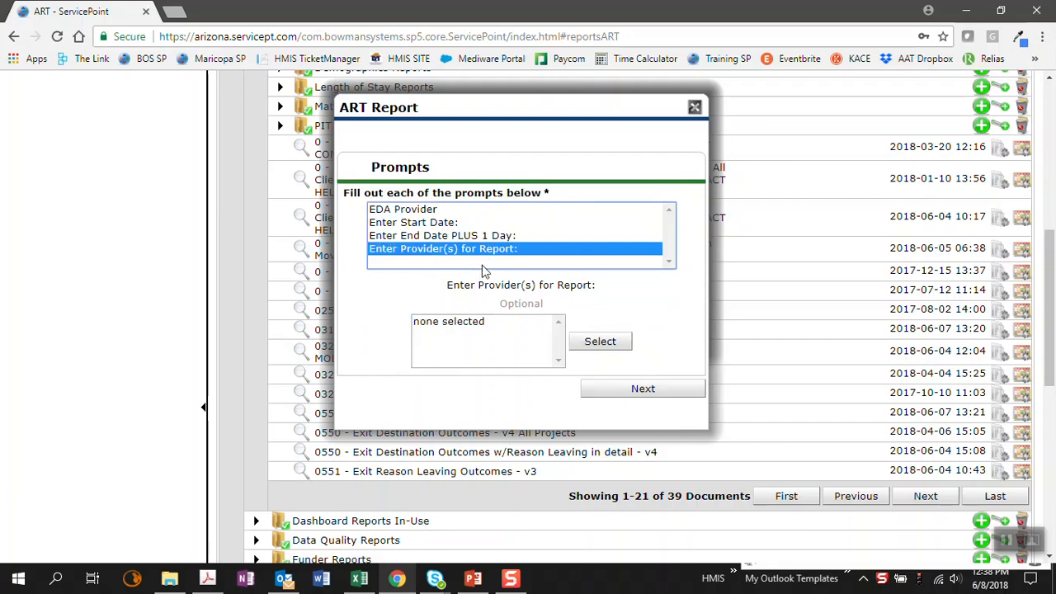
click(601, 341)
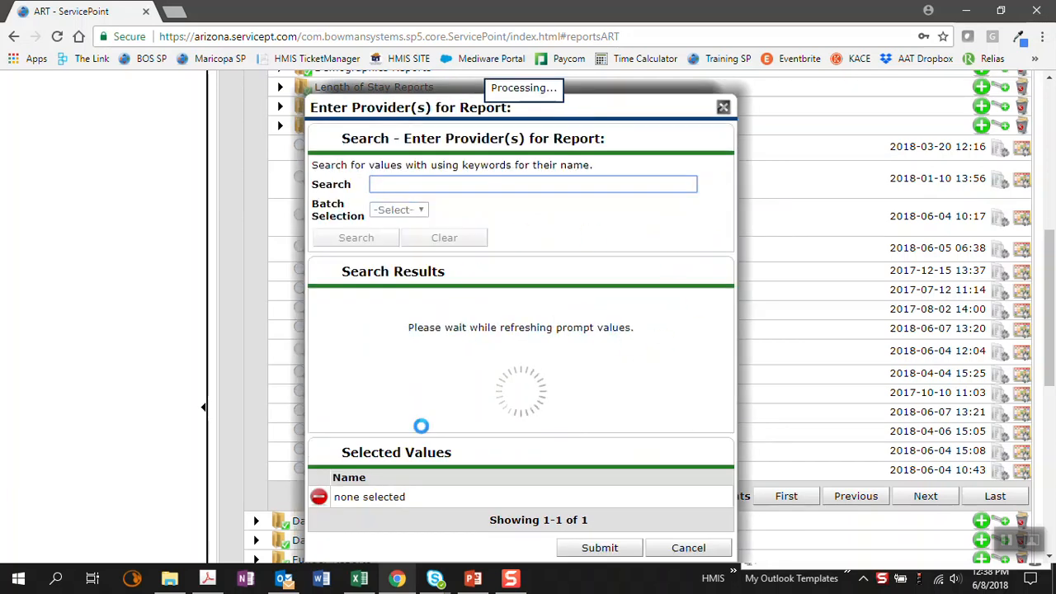
click(319, 497)
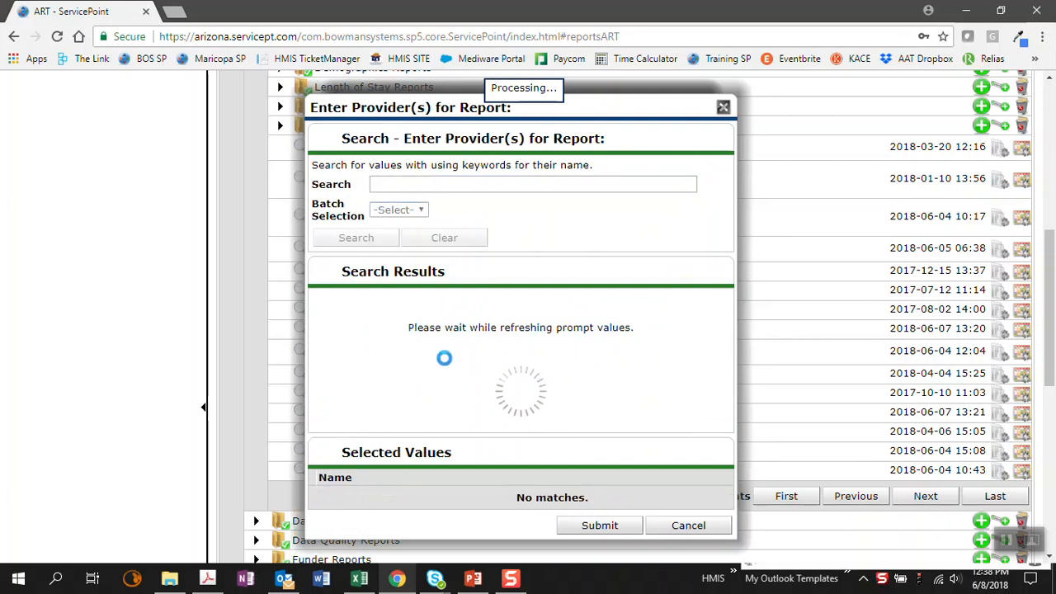
Step: Submit 209 West Jackson (ARM) (AHI) as the report's provider and continue to the schedule settings
click(531, 182)
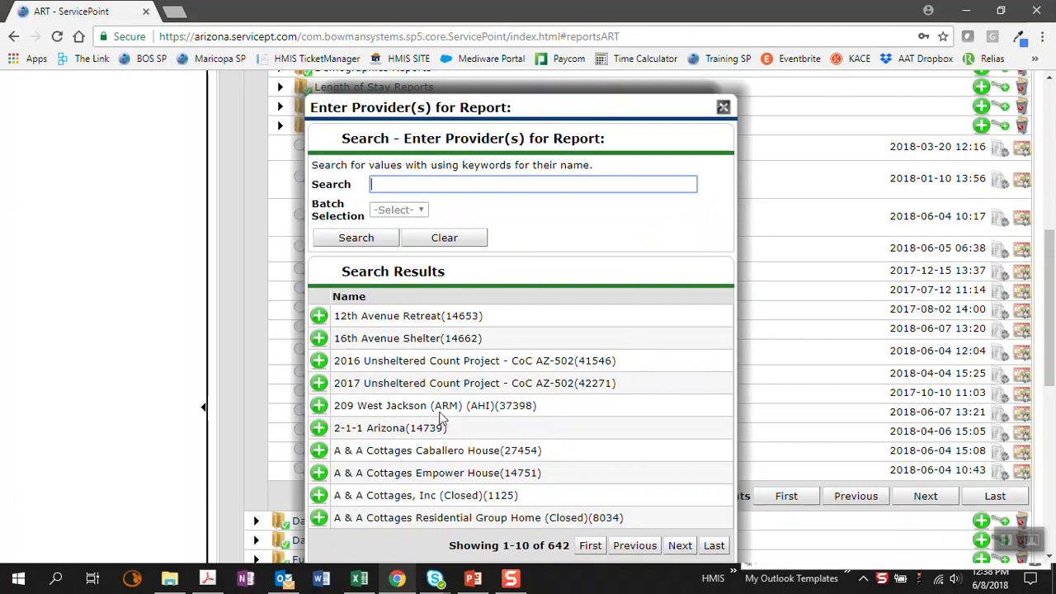
click(320, 406)
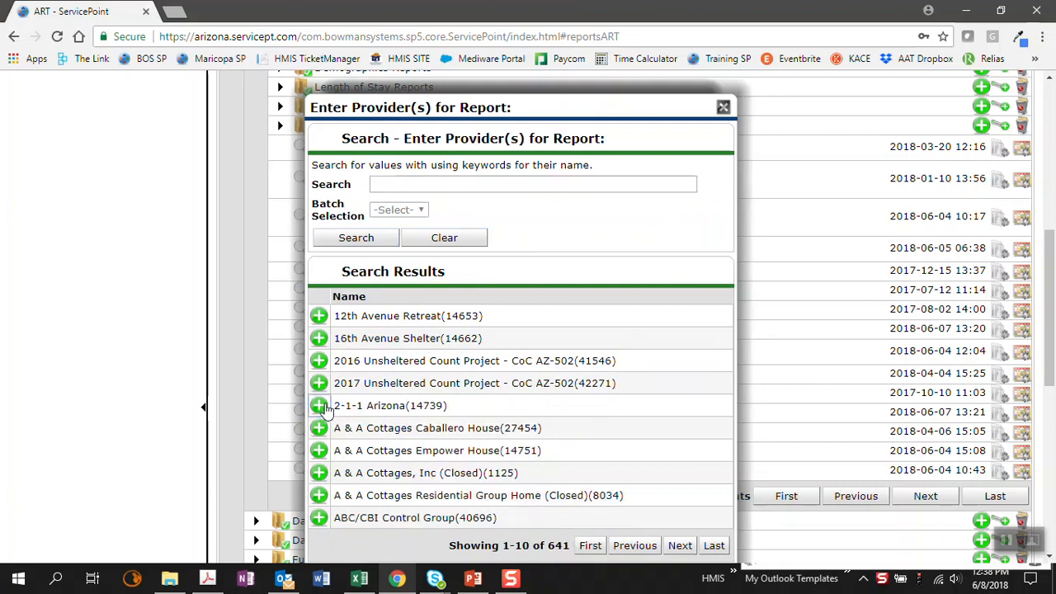
scroll(594, 318, down, 4)
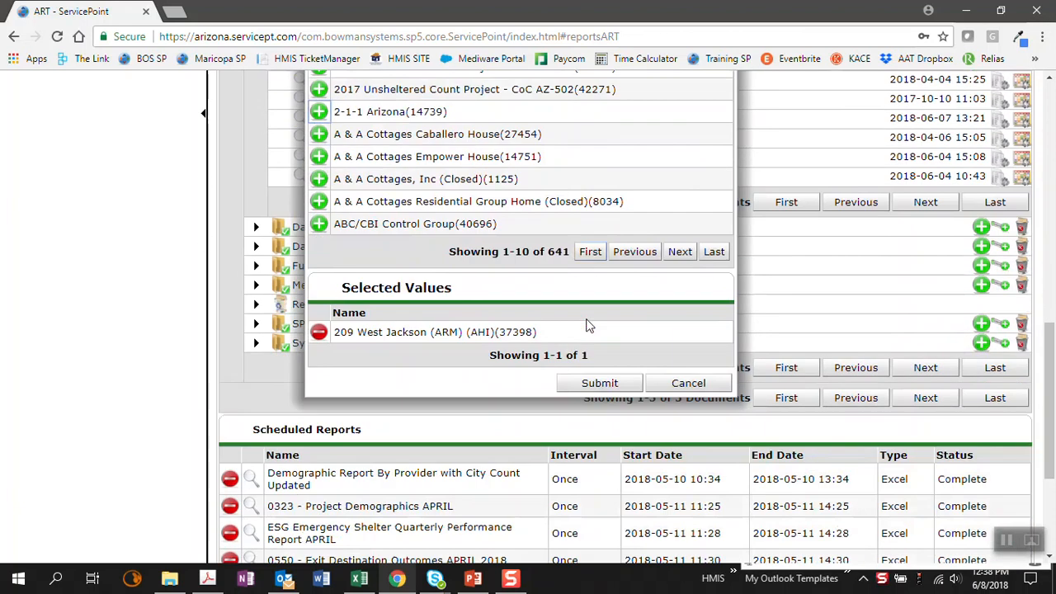
drag(532, 319, 336, 320)
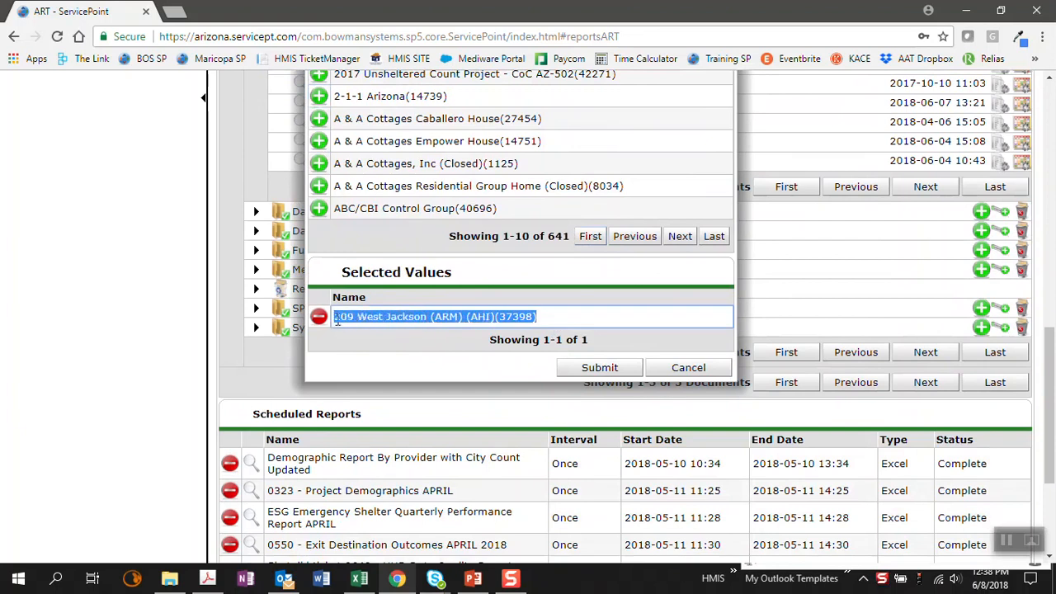
click(598, 368)
scroll(516, 321, up, 2)
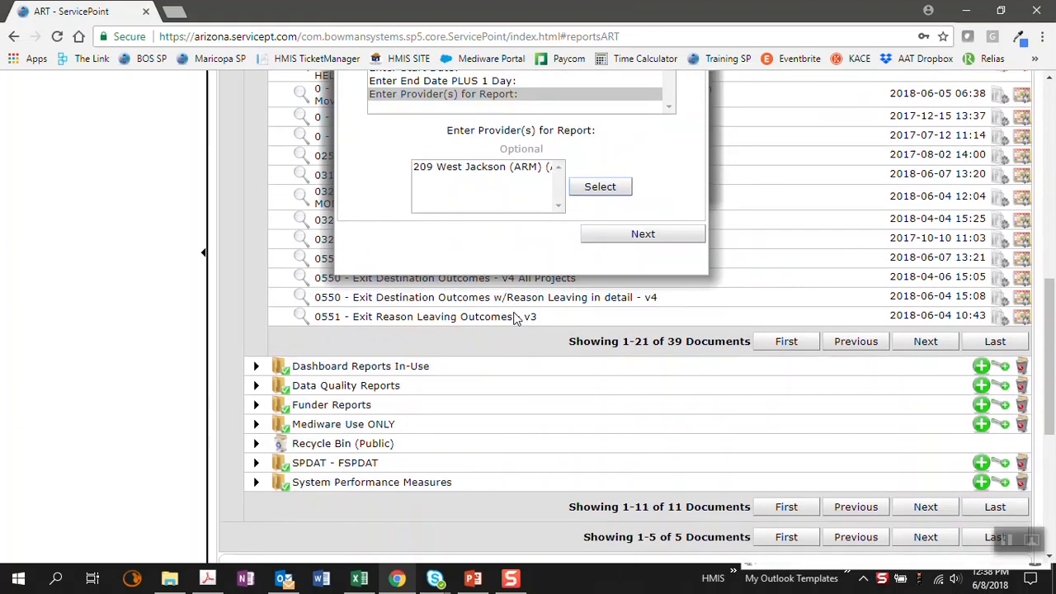
scroll(517, 321, up, 2)
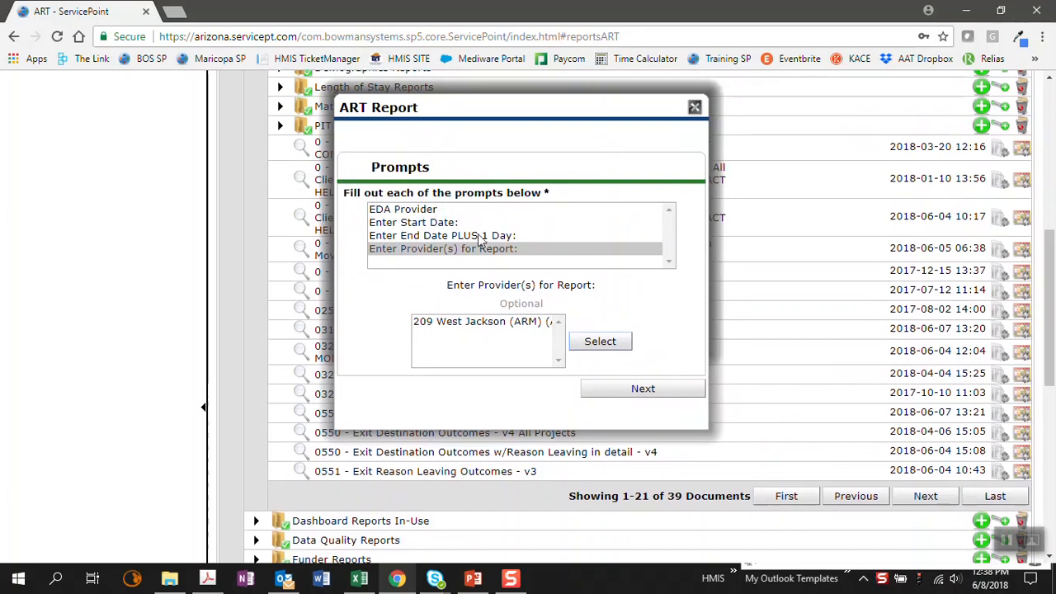
click(620, 393)
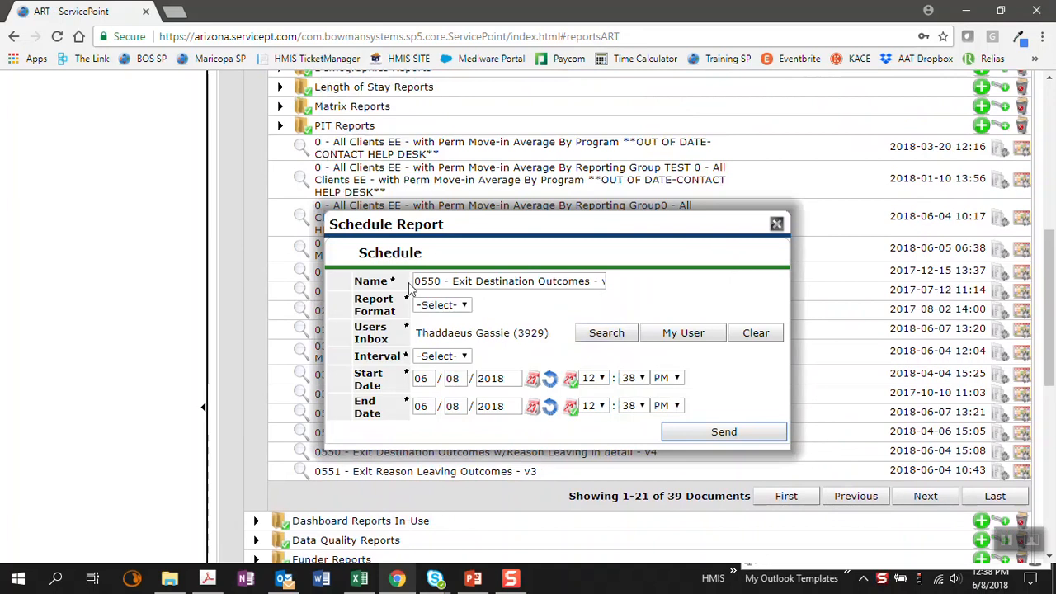
Step: Prefix the scheduled report's name with the user's first name followed by "Ran - "
click(441, 281)
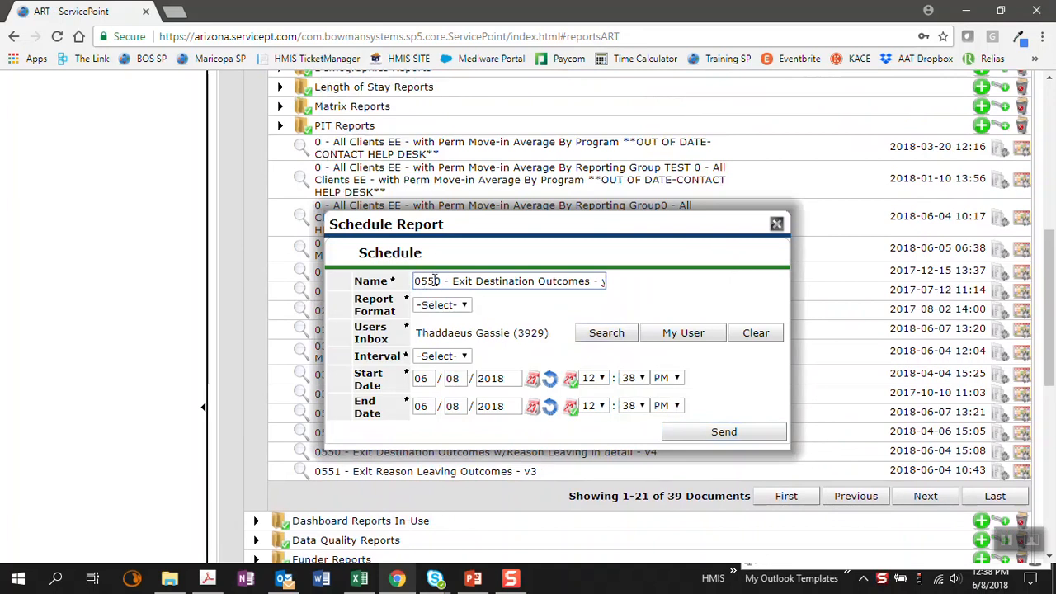
text(Thaddaeus Ran )
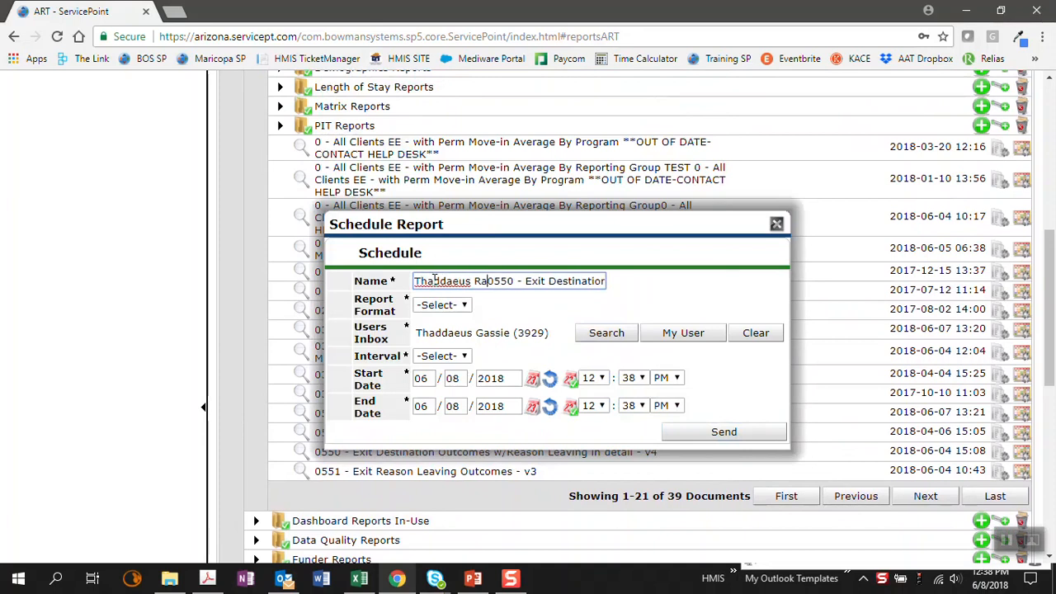
text(-)
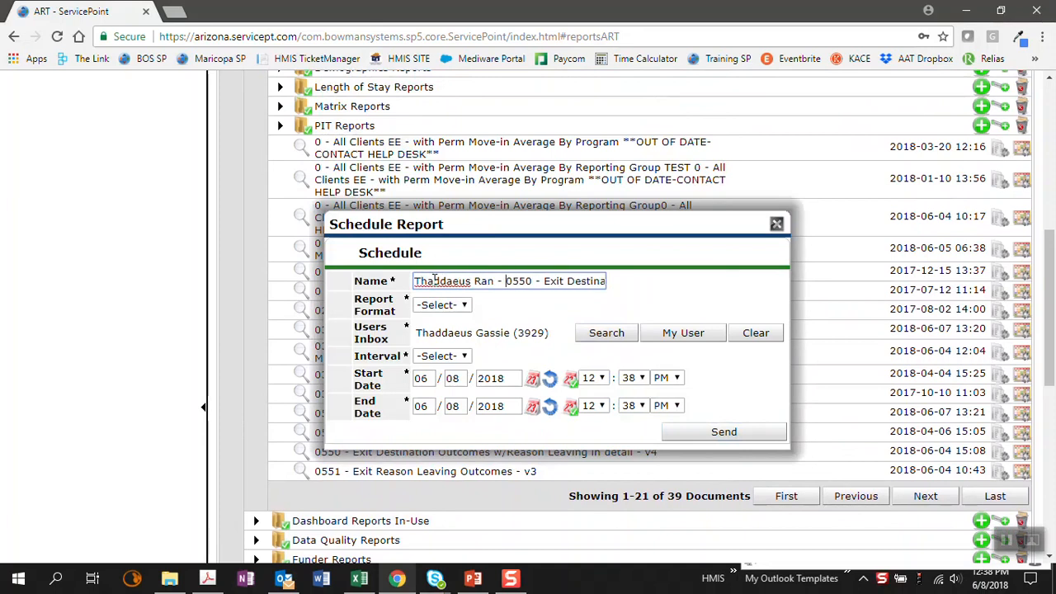
Step: Set the report format to Excel and the interval to Once, and send the scheduled report
click(460, 305)
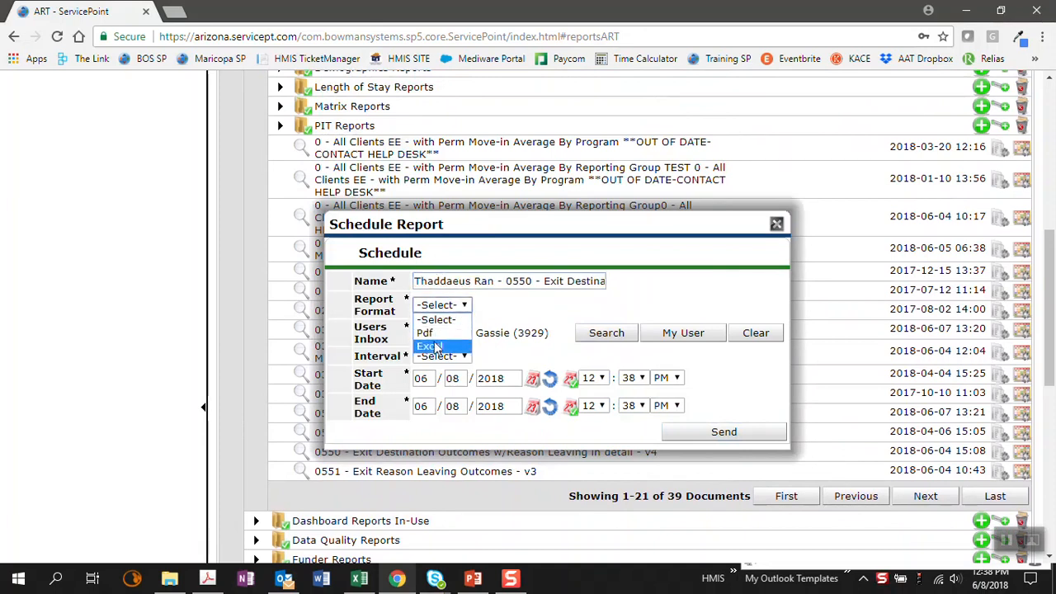
click(435, 347)
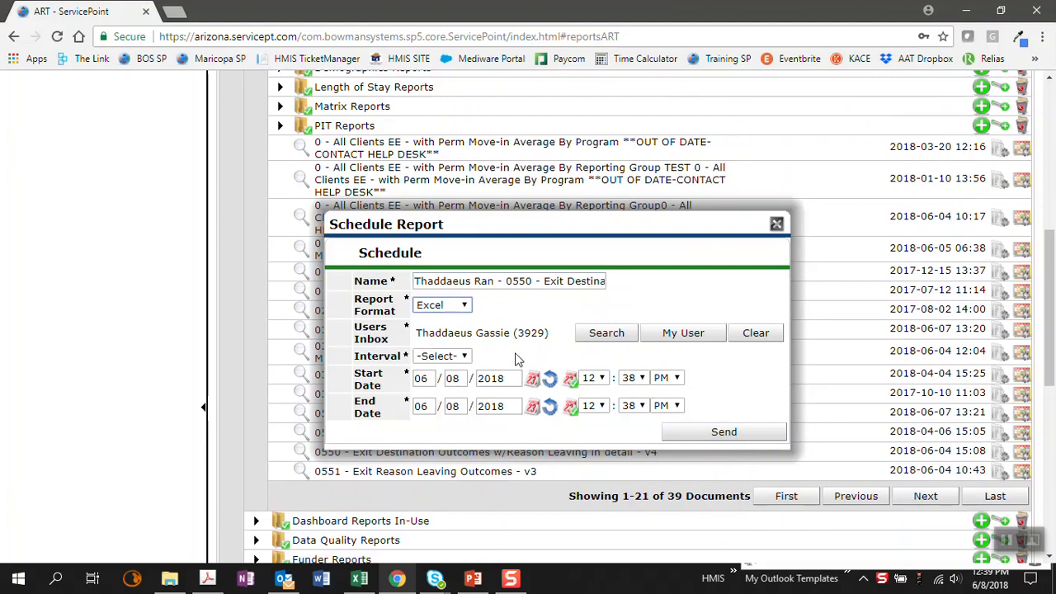
click(439, 360)
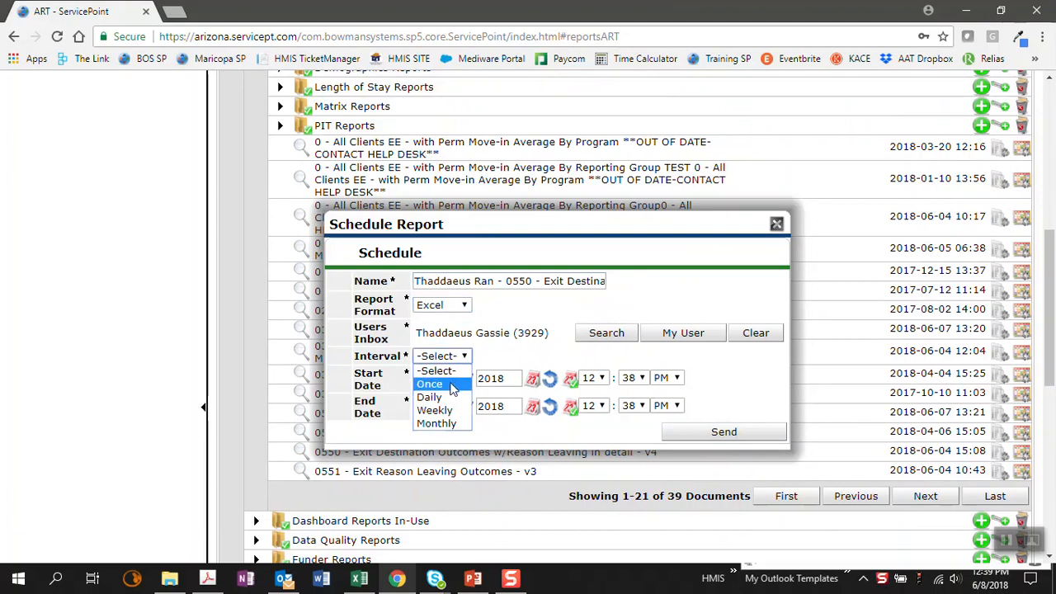
click(435, 381)
click(701, 439)
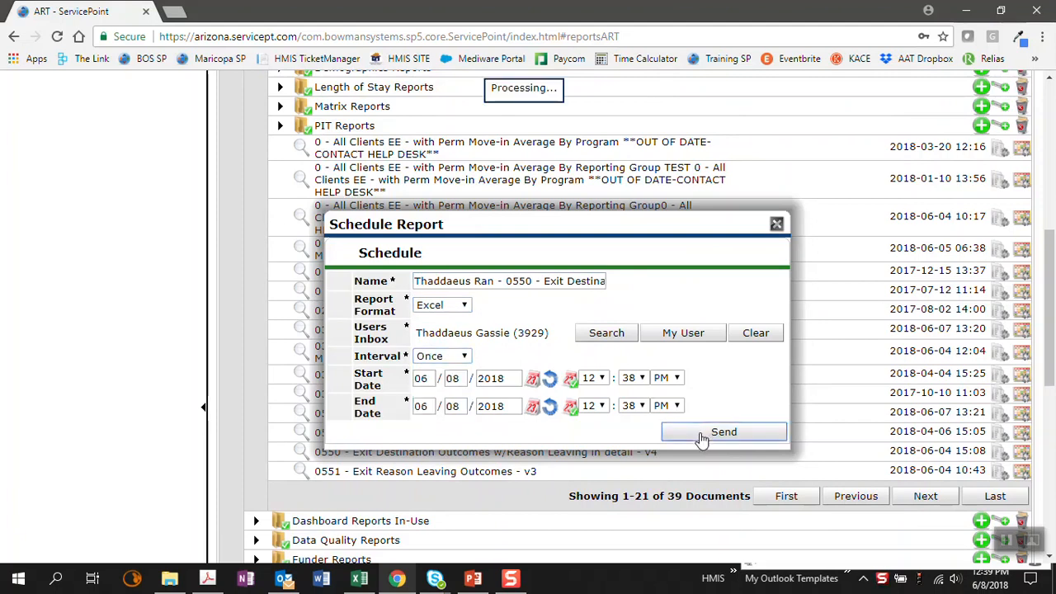
Step: Refresh the Scheduled Reports list and locate the newly scheduled Exit Destination Outcomes report
scroll(702, 365, down, 6)
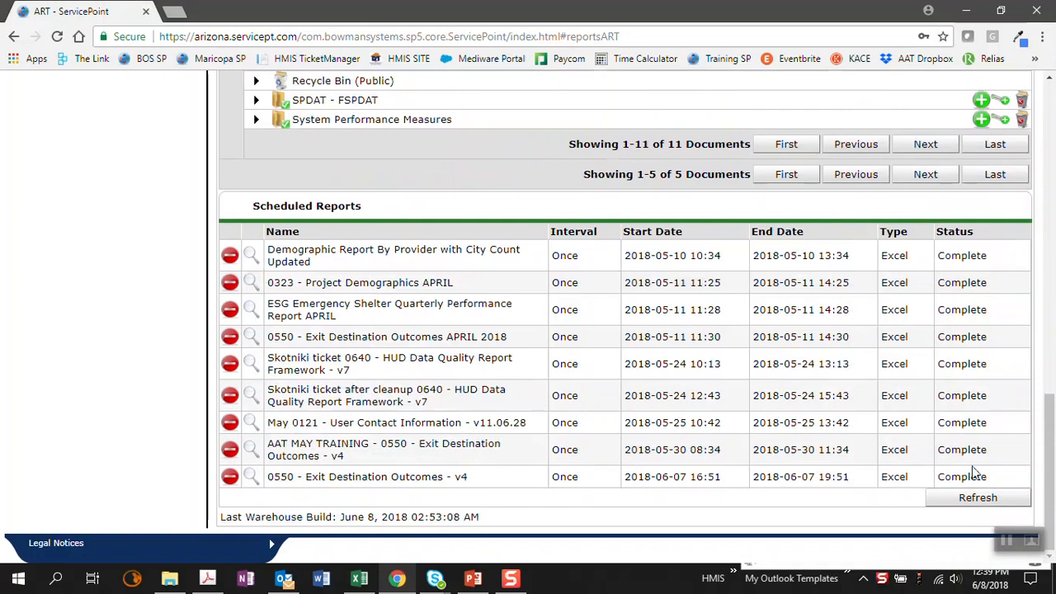
drag(257, 205, 358, 204)
click(358, 203)
click(979, 507)
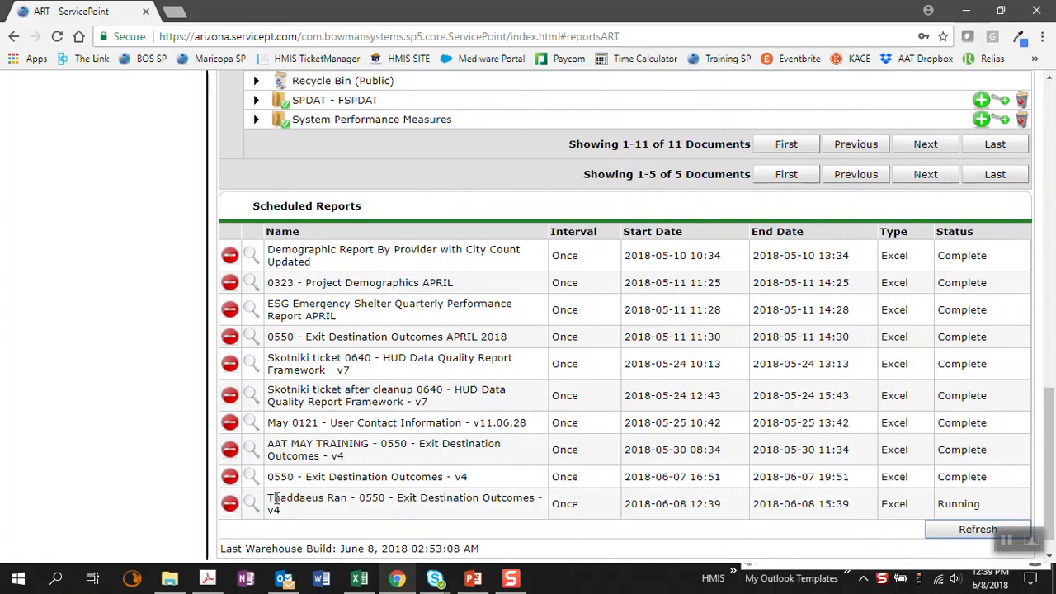
triple_click(282, 500)
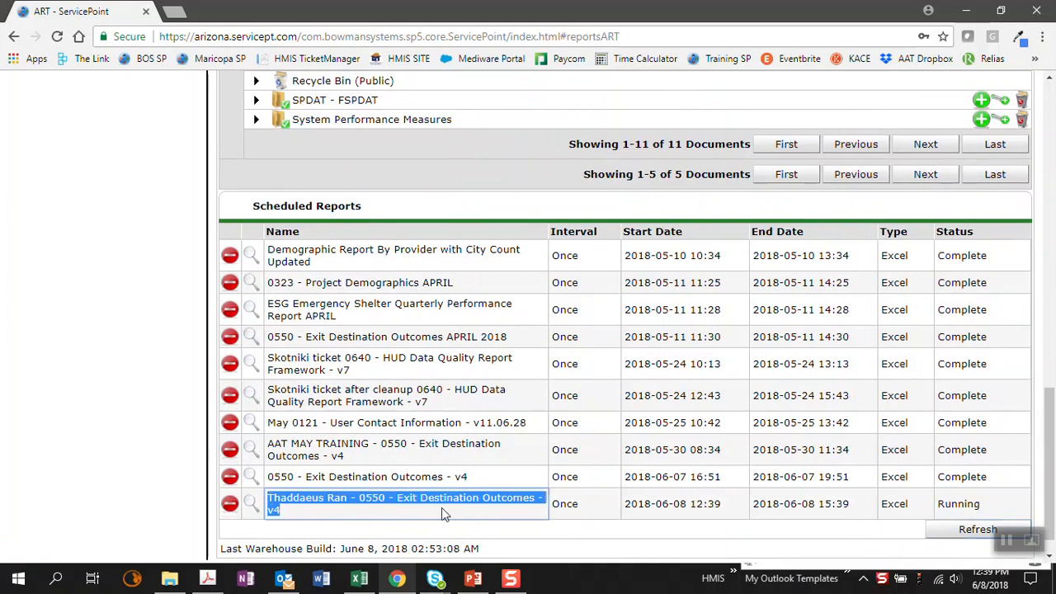
Step: Collapse the Public Folder and expand the Inbox to locate the delivered 0550 - Exit Destination Outcomes - v4 report
scroll(442, 507, up, 20)
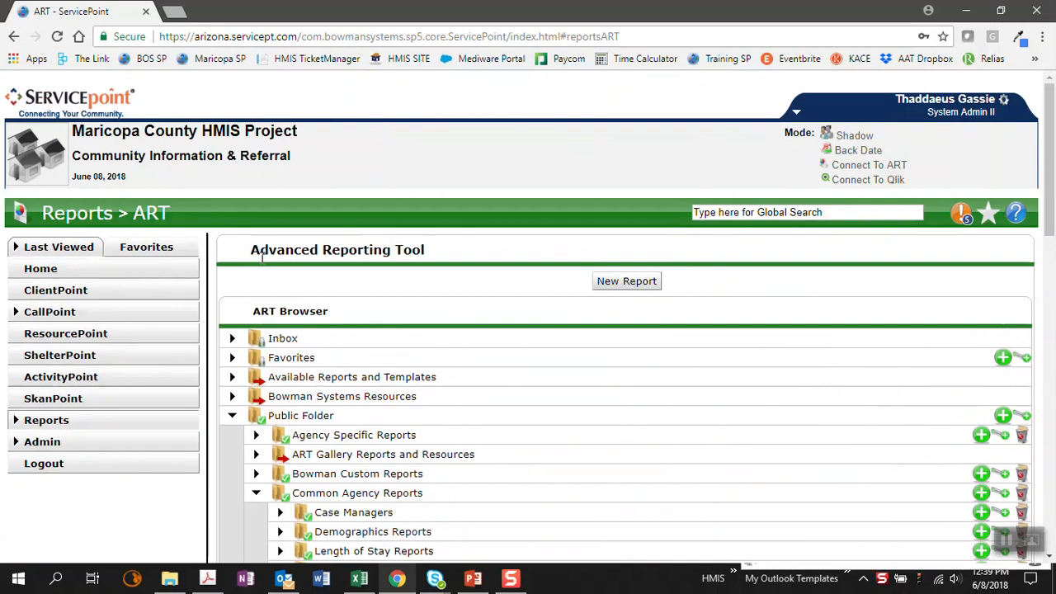
click(233, 418)
click(232, 340)
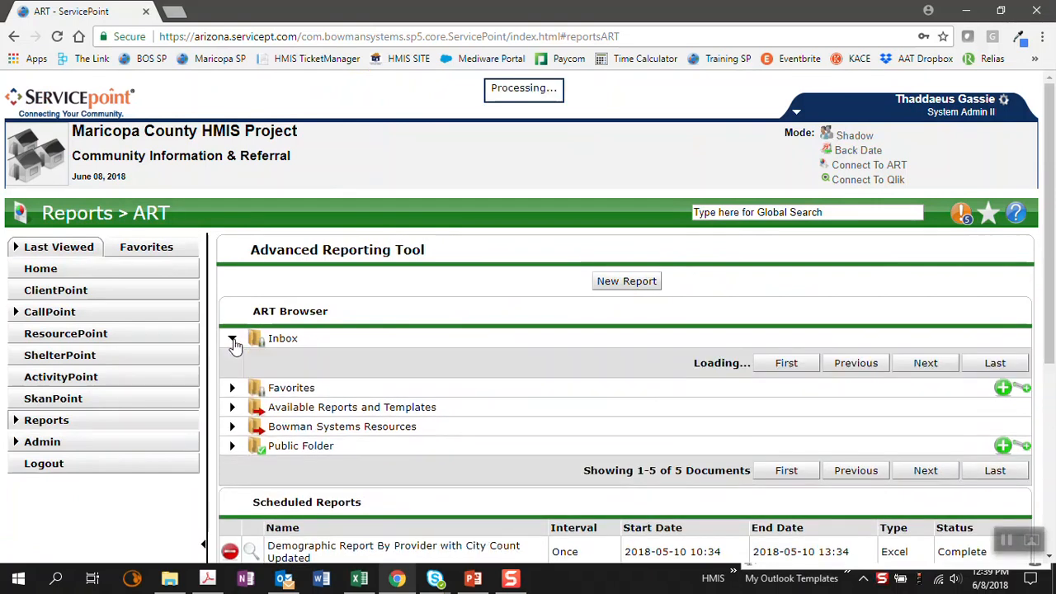
drag(305, 357, 513, 362)
click(471, 357)
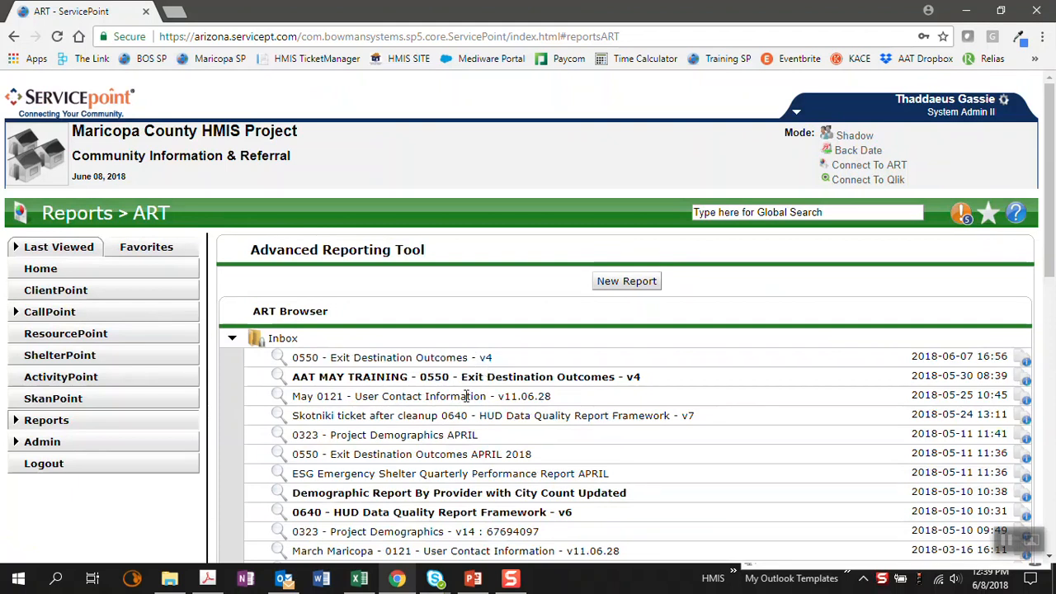
Step: Switch to the AAT MAY TRAINING 0550 workbook in Excel and review Tab A's exit destinations, exit status and information summary
click(358, 579)
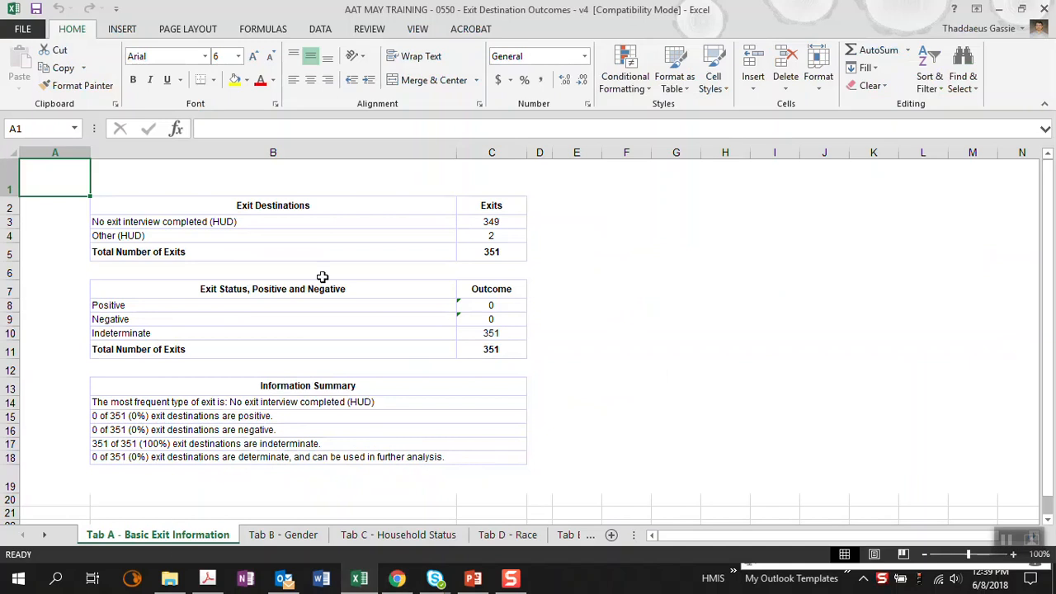
click(245, 206)
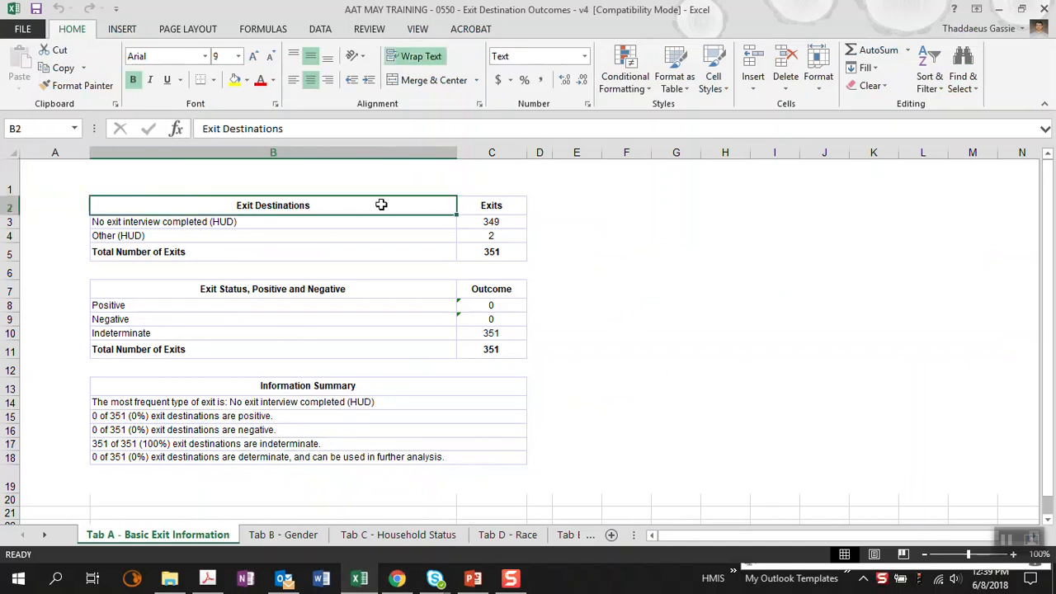
click(154, 223)
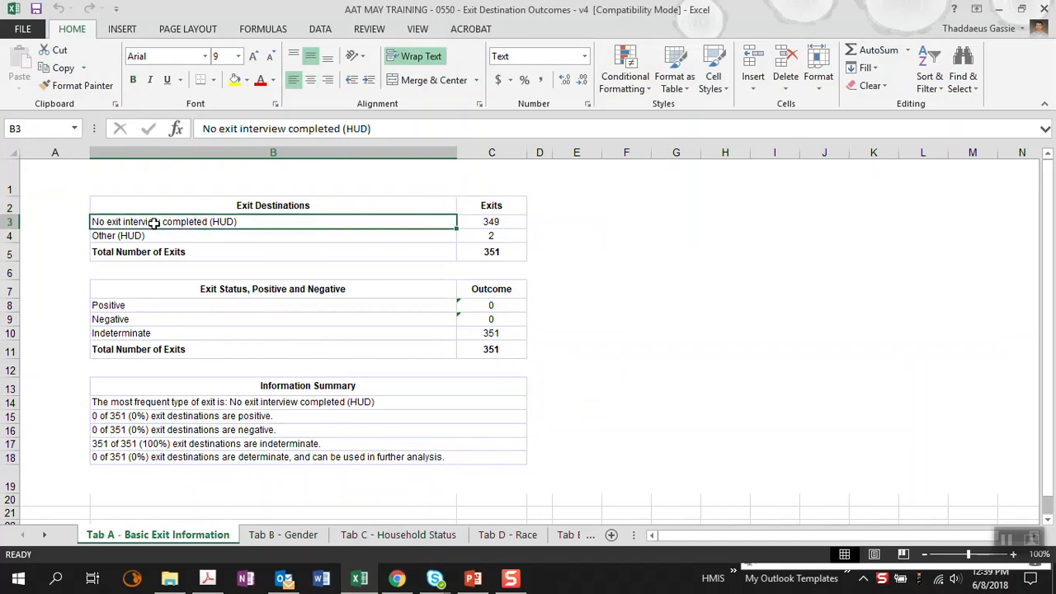
click(396, 235)
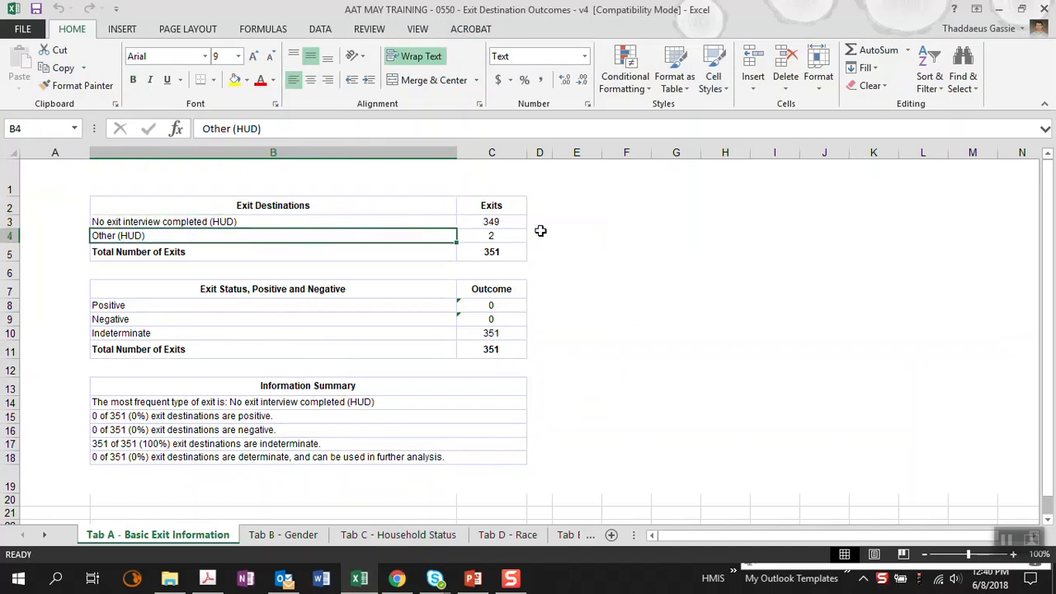
click(212, 305)
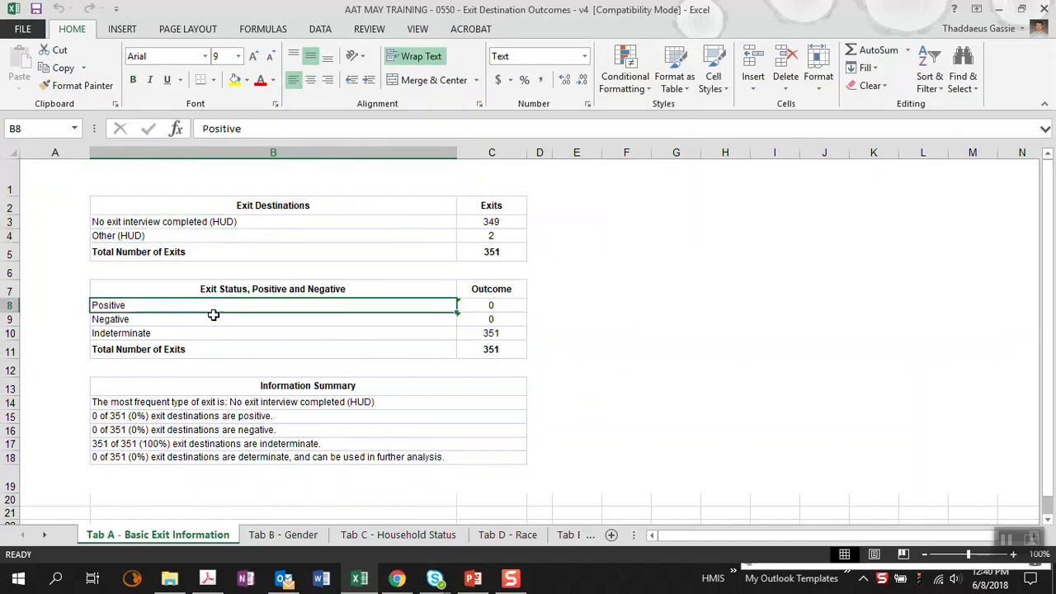
click(213, 318)
click(219, 333)
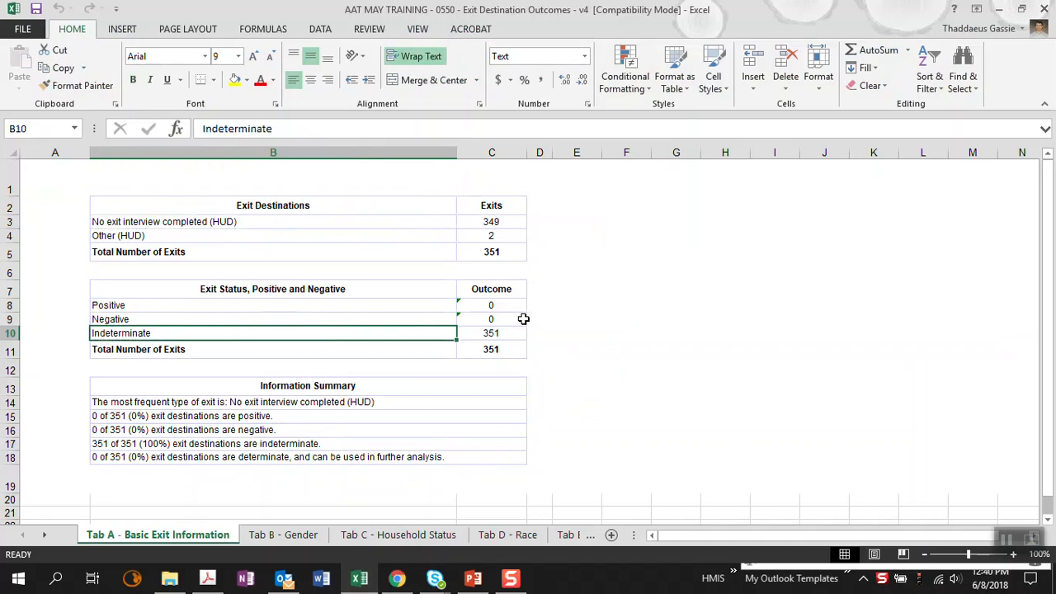
drag(279, 419, 286, 458)
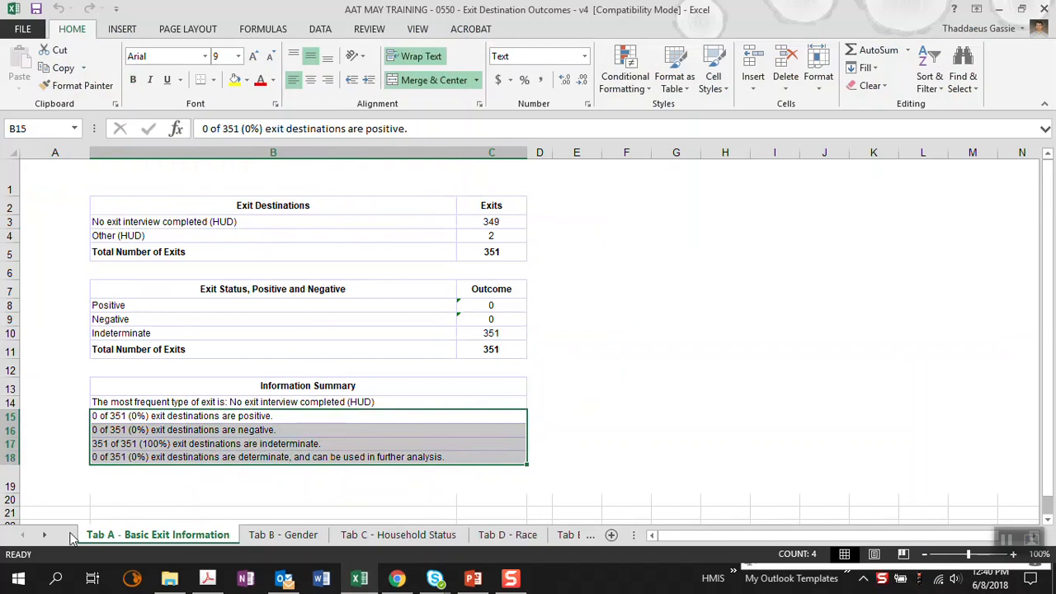
Step: Open Tab L - Client Transition and examine its project type columns and exit destination rows
double_click(43, 535)
click(45, 536)
double_click(45, 536)
double_click(45, 537)
click(546, 535)
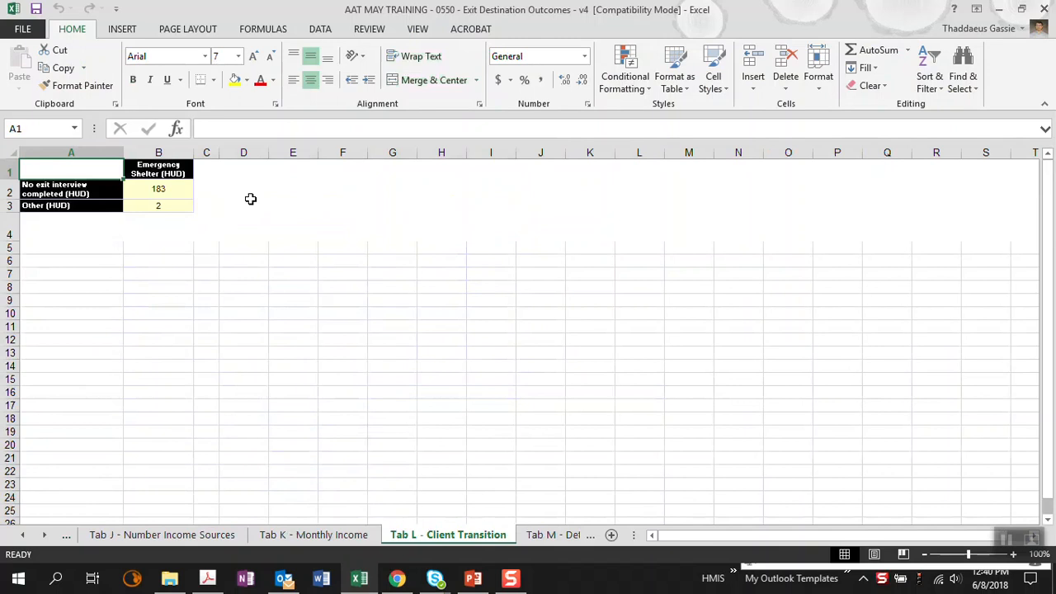
click(164, 169)
click(212, 168)
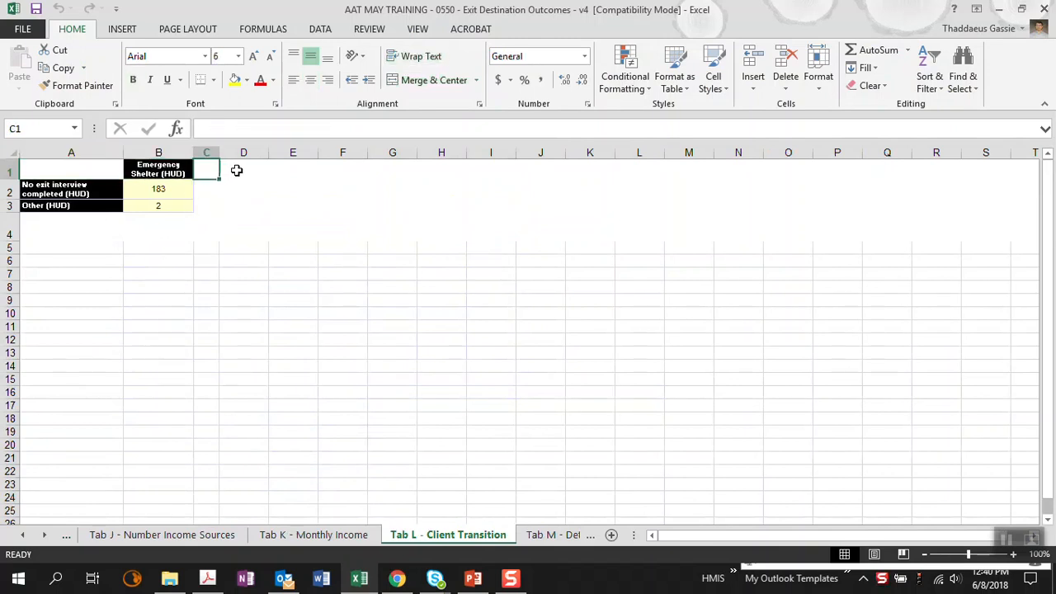
click(237, 170)
click(295, 172)
click(355, 170)
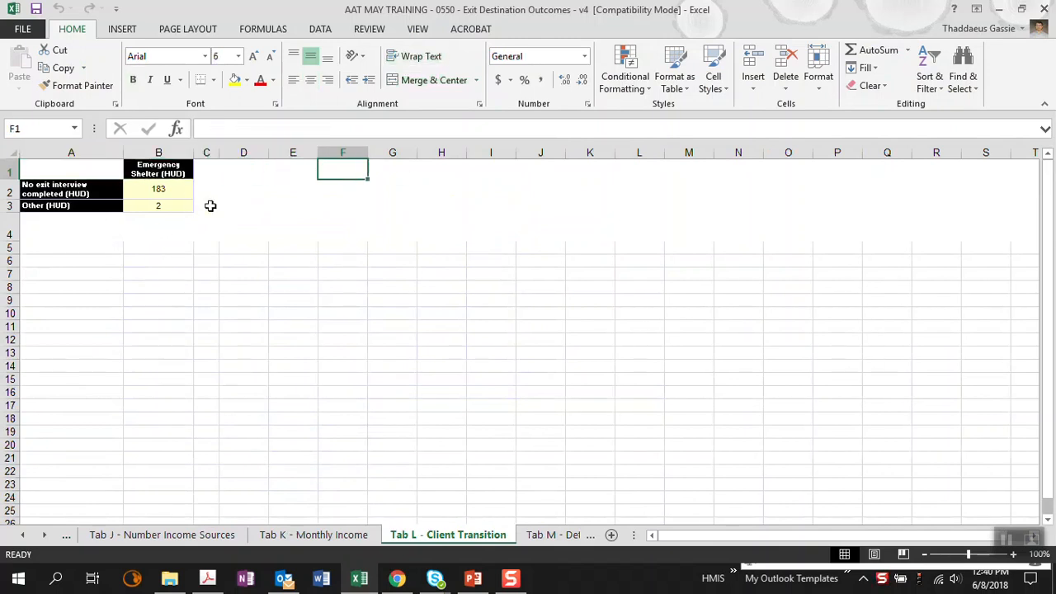
click(163, 188)
click(174, 208)
click(173, 226)
click(174, 248)
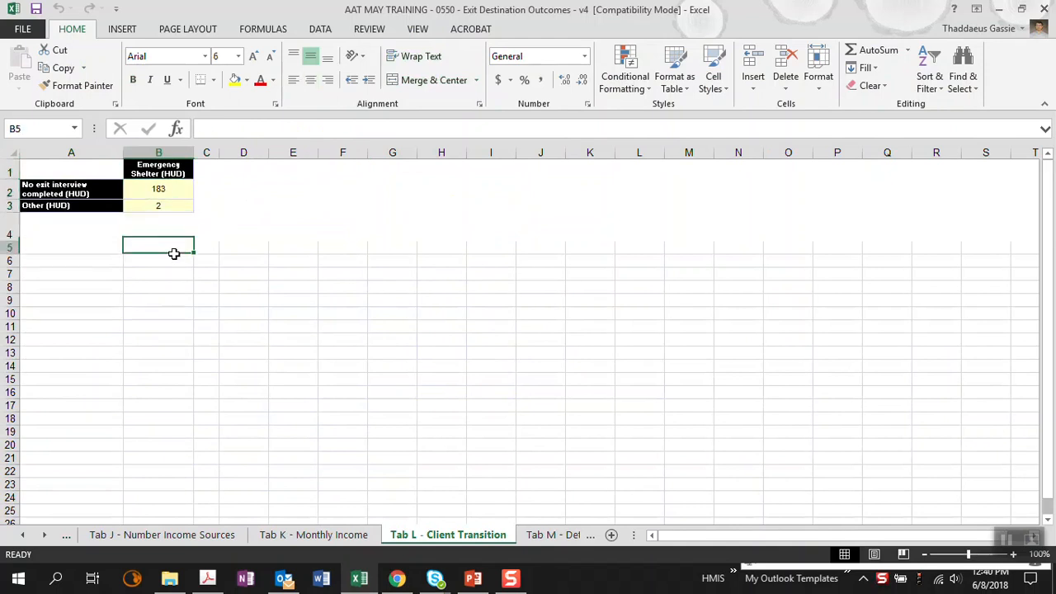
click(178, 263)
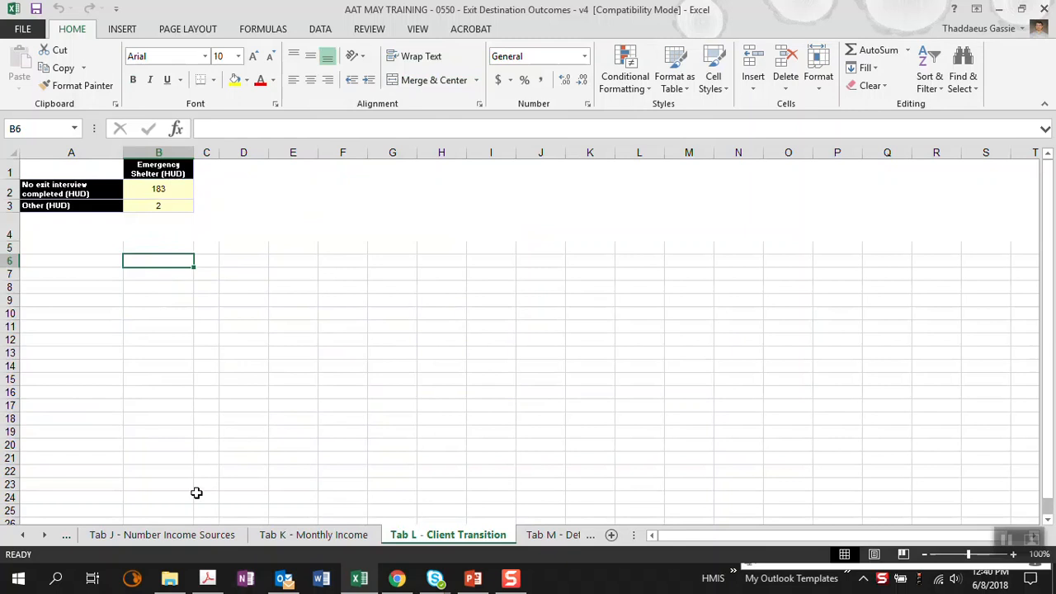
Step: Review the number of income sources on Tab J and the exits per monthly income range on Tab K
click(176, 538)
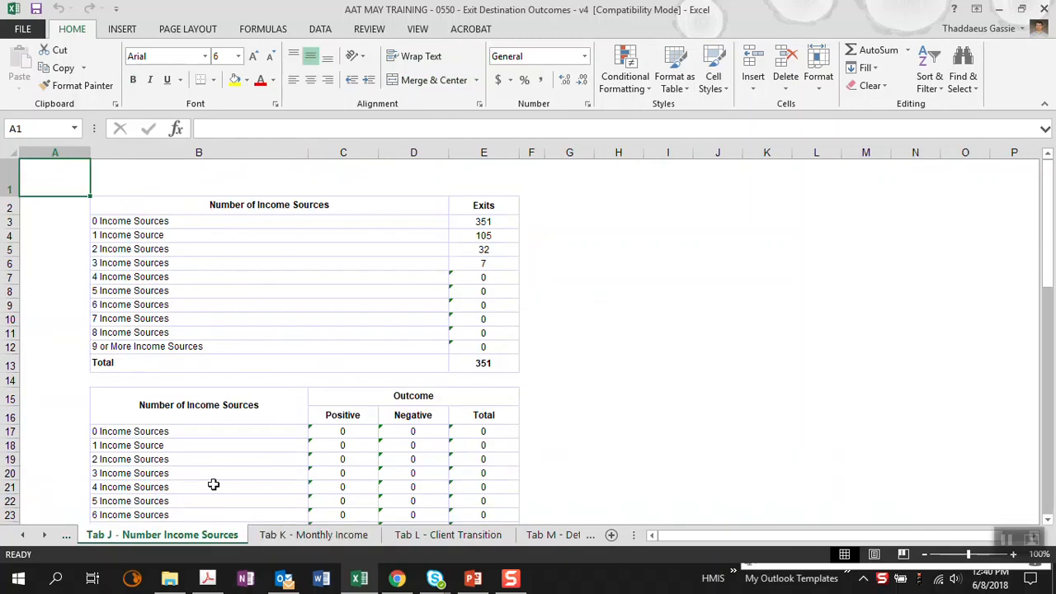
click(295, 538)
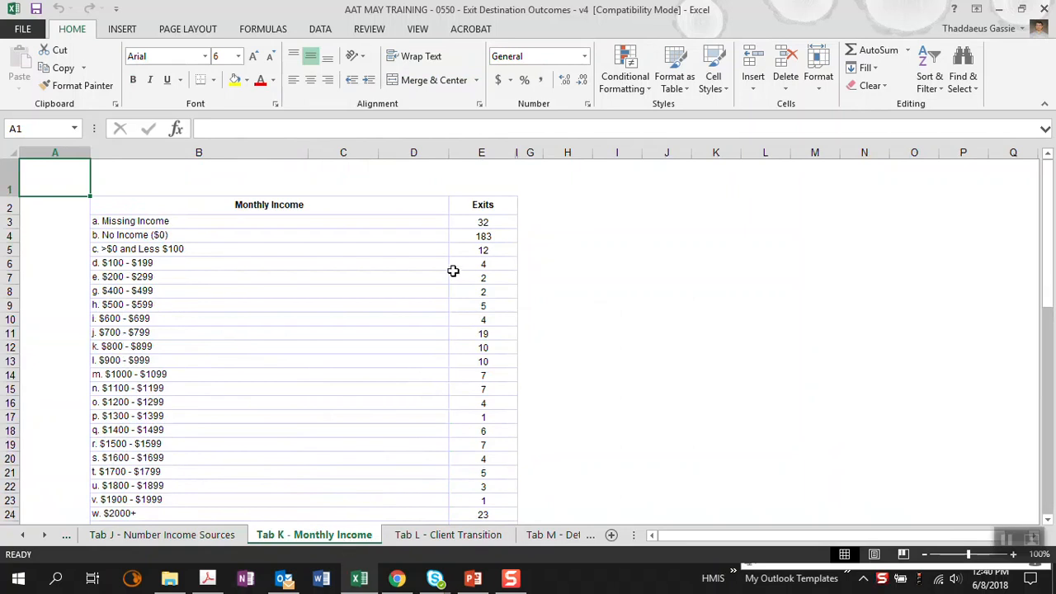
click(484, 222)
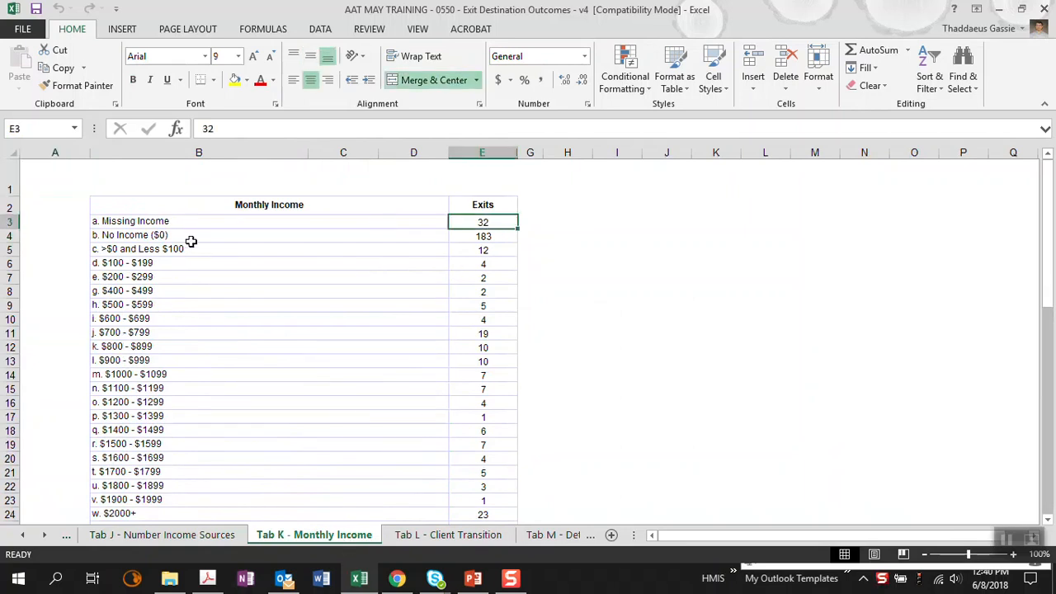
click(499, 266)
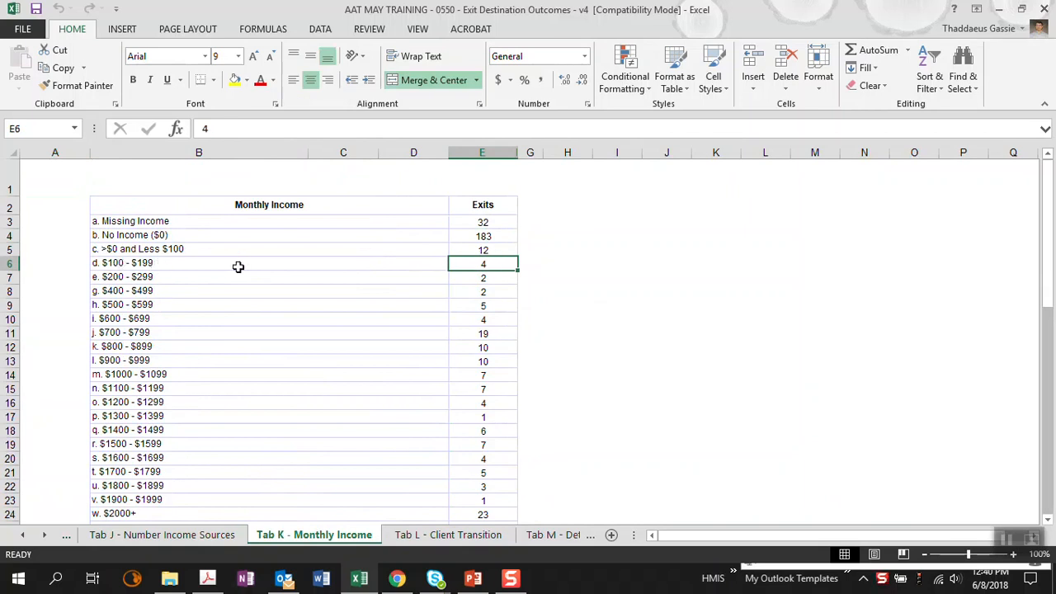
click(503, 332)
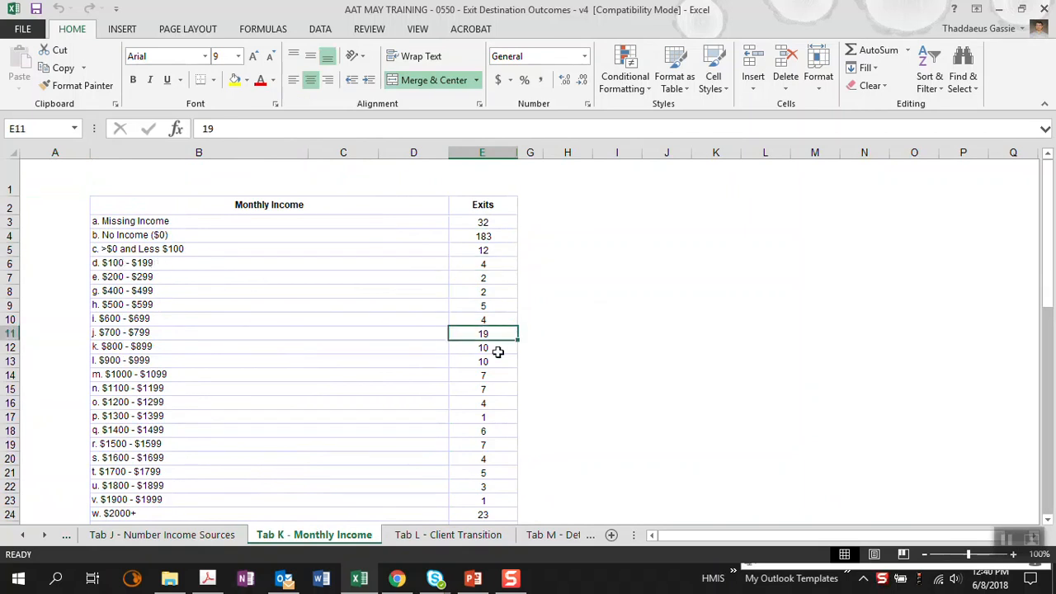
click(493, 392)
scroll(493, 394, down, 5)
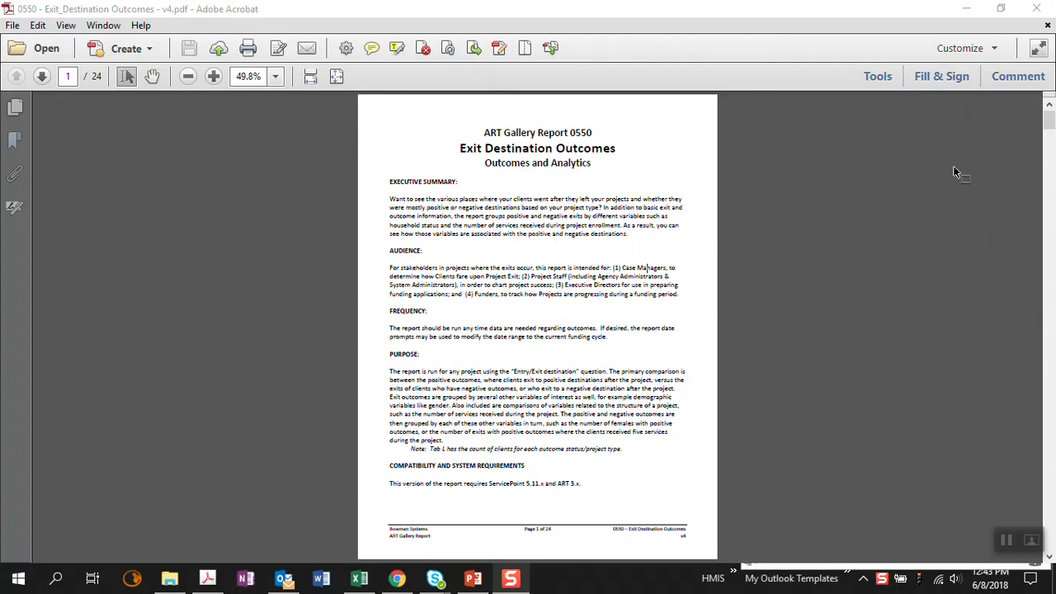
Step: Read through the 0550 Exit Destination Outcomes PDF manual at 75% zoom, from the summary to the Figure 3 explanations
scroll(871, 381, down, 10)
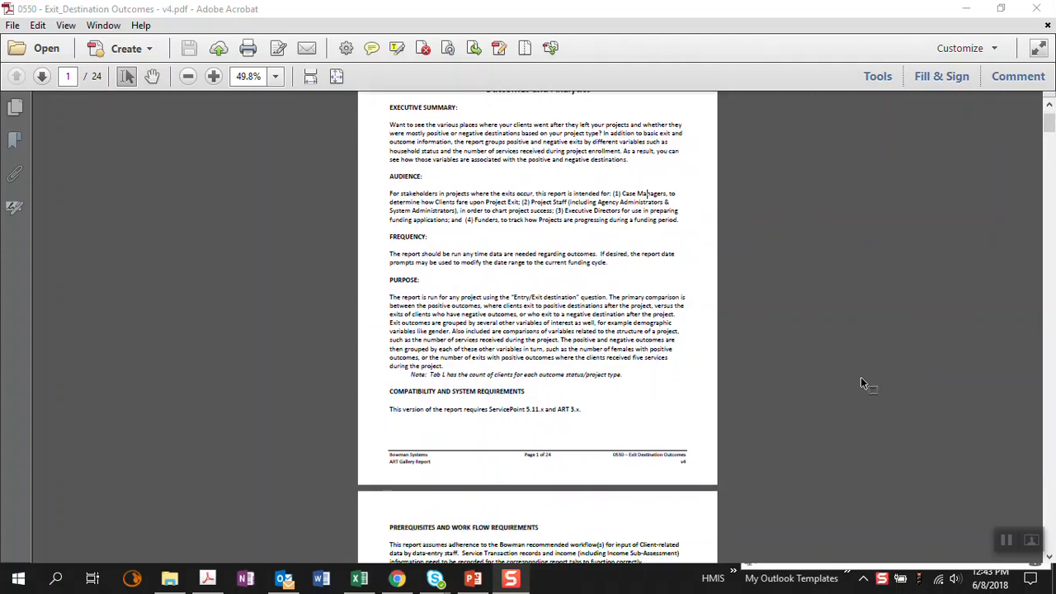
scroll(843, 374, down, 2)
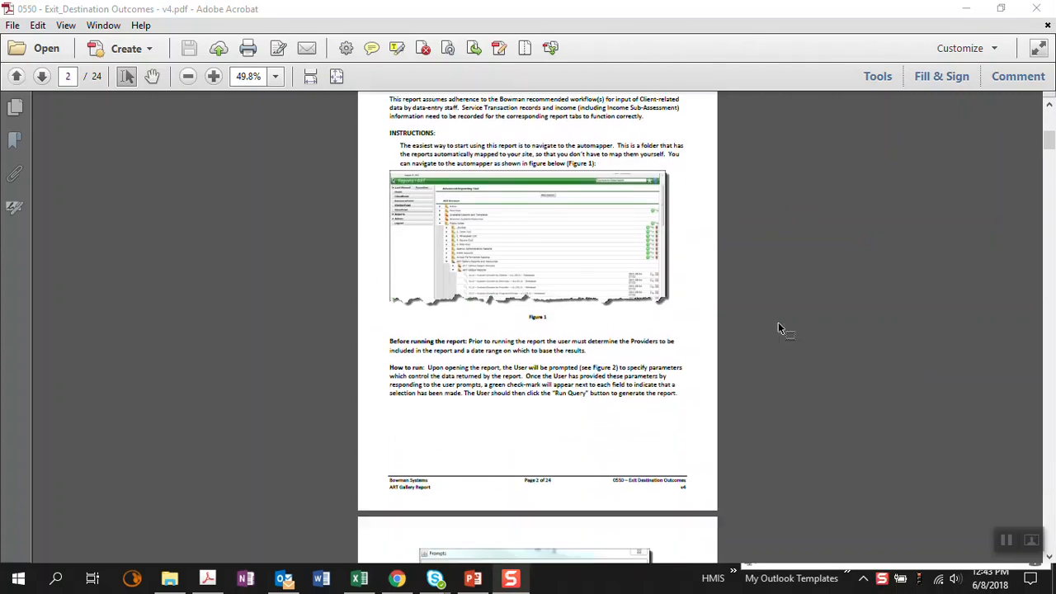
click(214, 76)
scroll(199, 221, down, 8)
scroll(199, 228, down, 10)
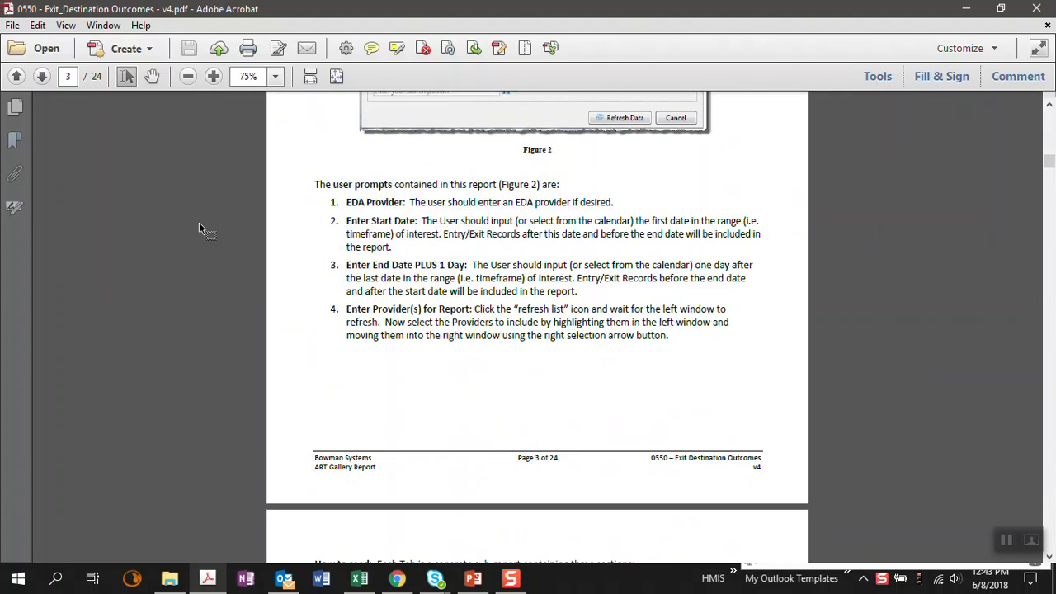
scroll(199, 228, down, 10)
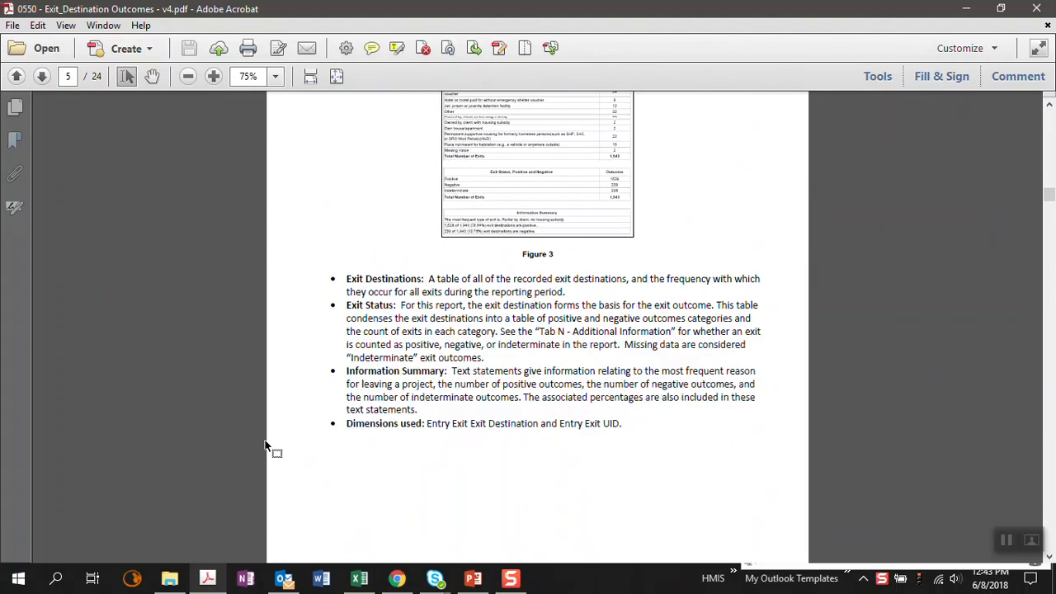
Step: Switch back to ServicePoint in Chrome, collapse the Inbox and expand ART Gallery Report Manuals under Available Reports and Templates
click(397, 579)
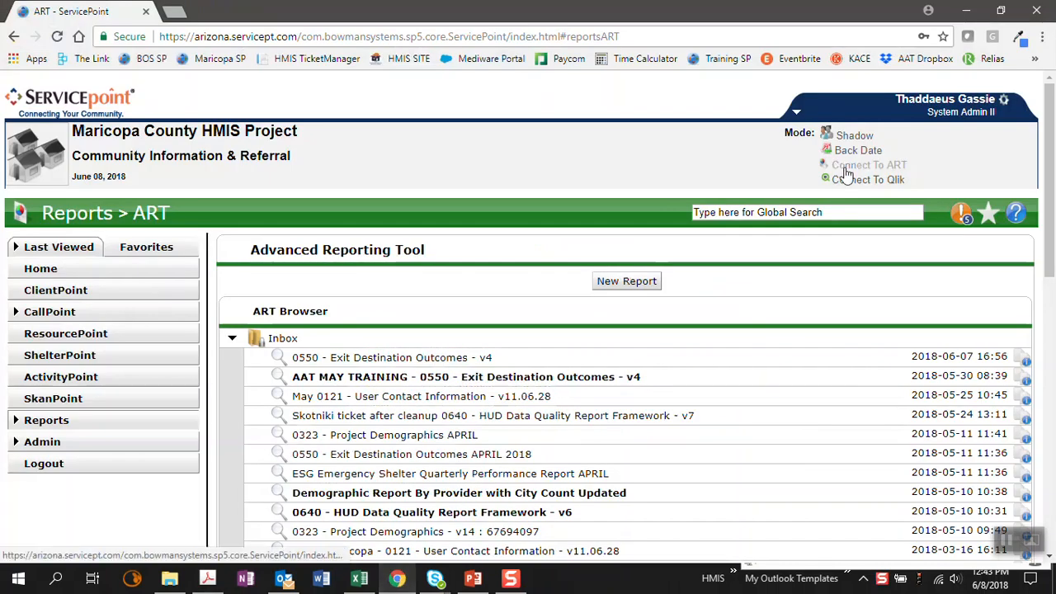
click(232, 339)
scroll(575, 296, down, 2)
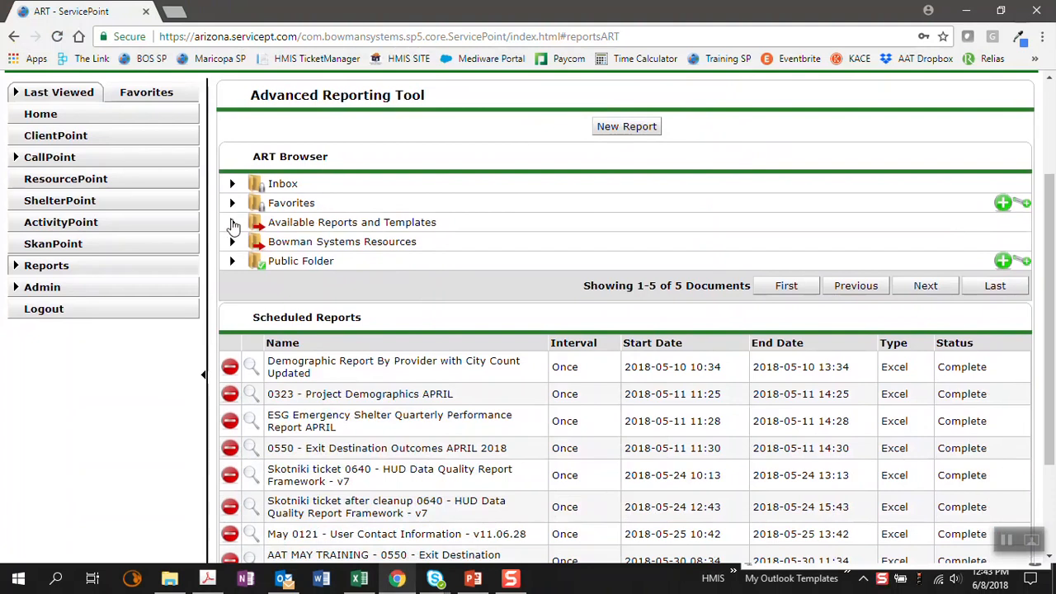
click(232, 222)
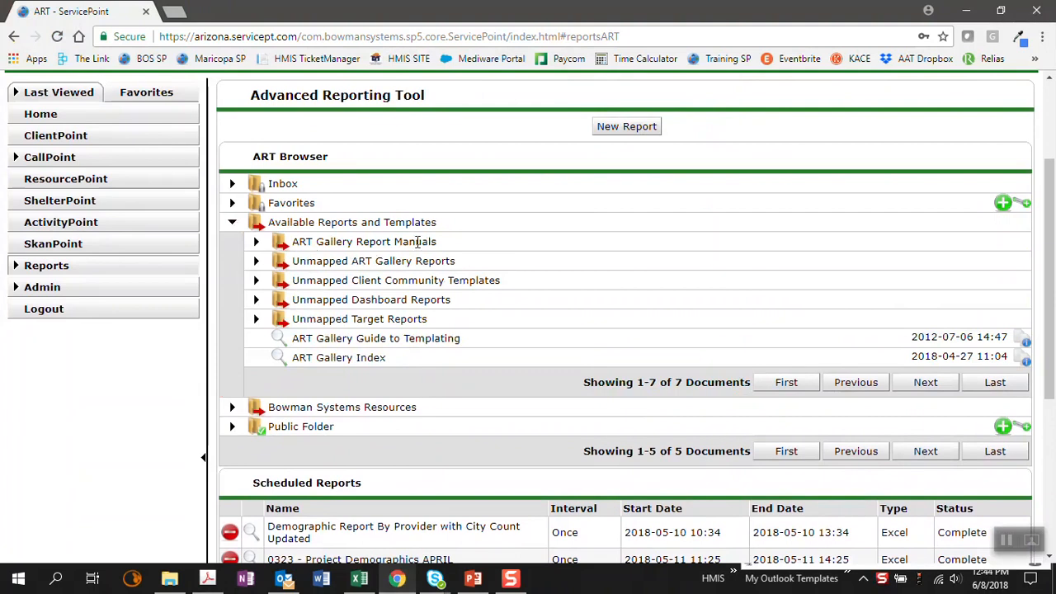
click(257, 243)
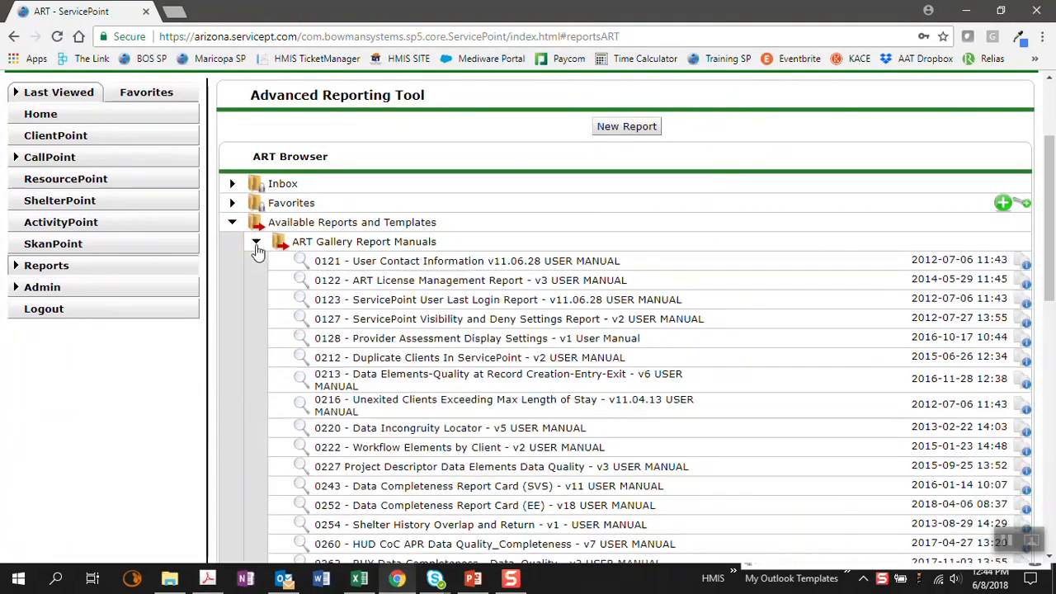
Step: Find 0550 - Exit_Destination Outcomes - v4 on the next page of report manuals and open its item details
scroll(249, 306, down, 3)
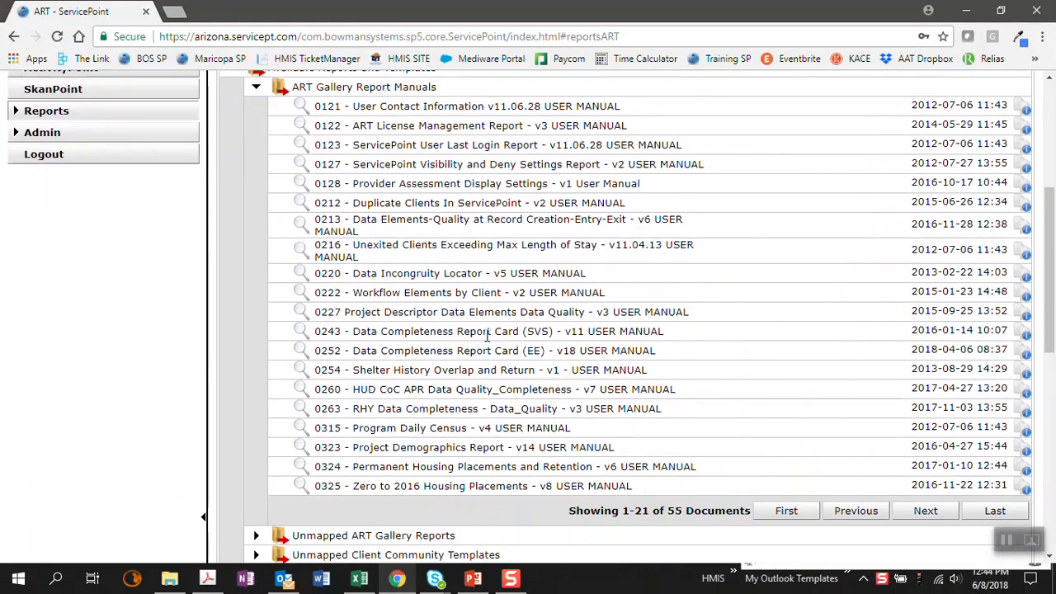
click(919, 515)
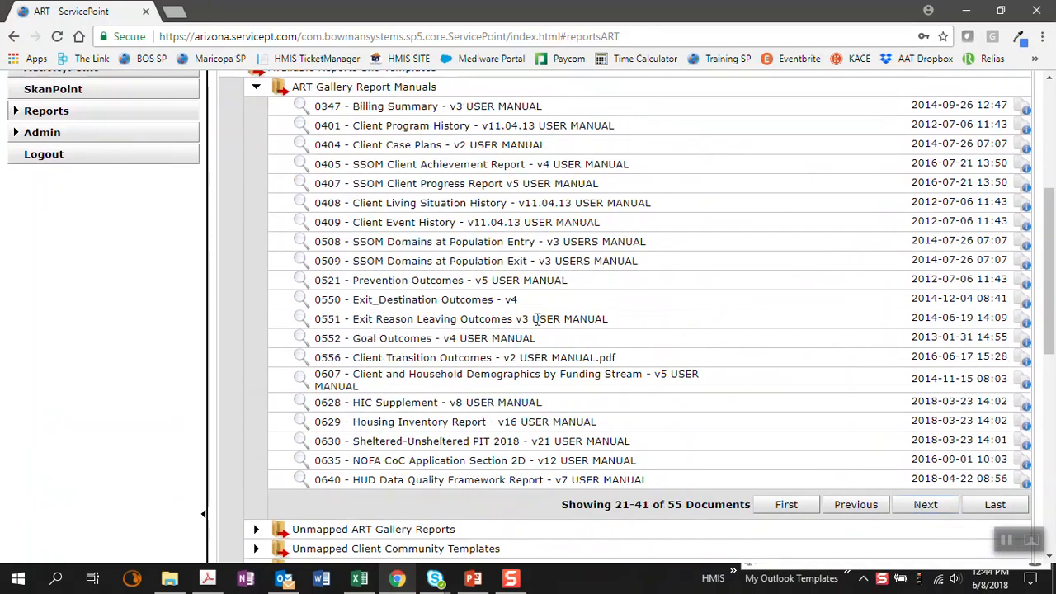
drag(532, 301, 315, 305)
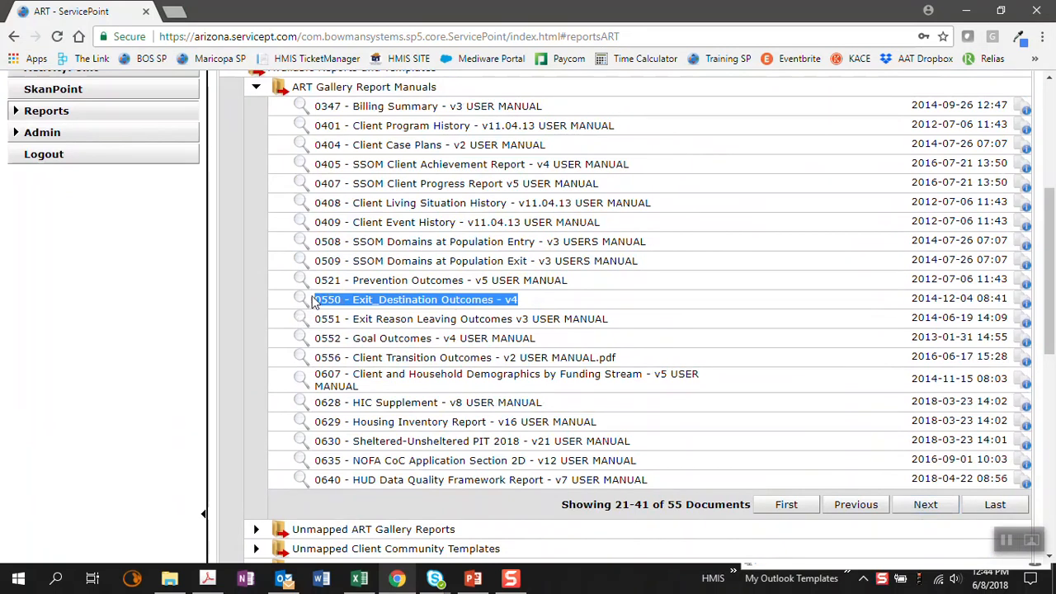
click(300, 303)
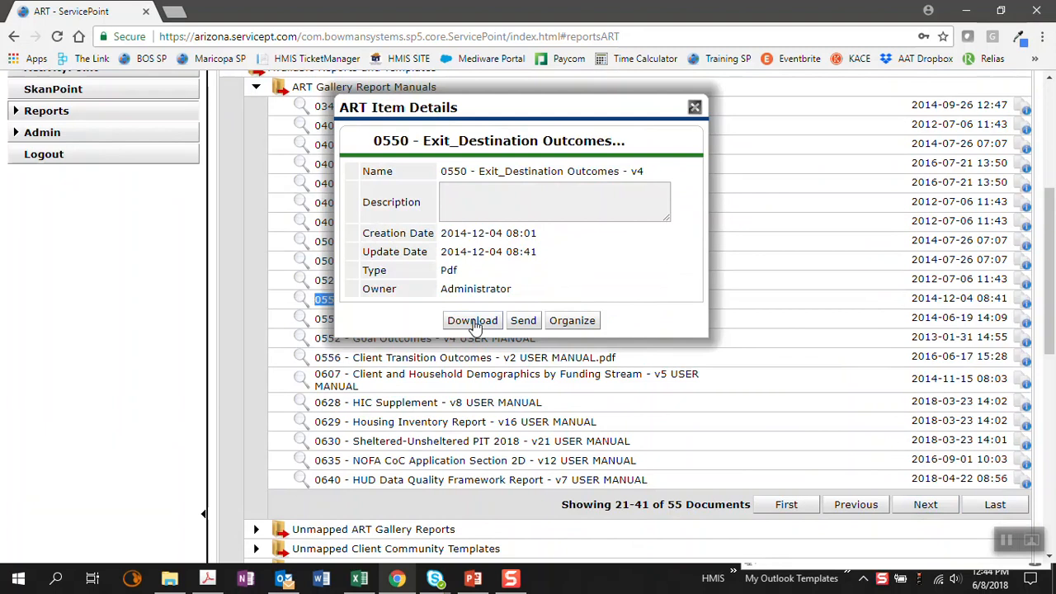